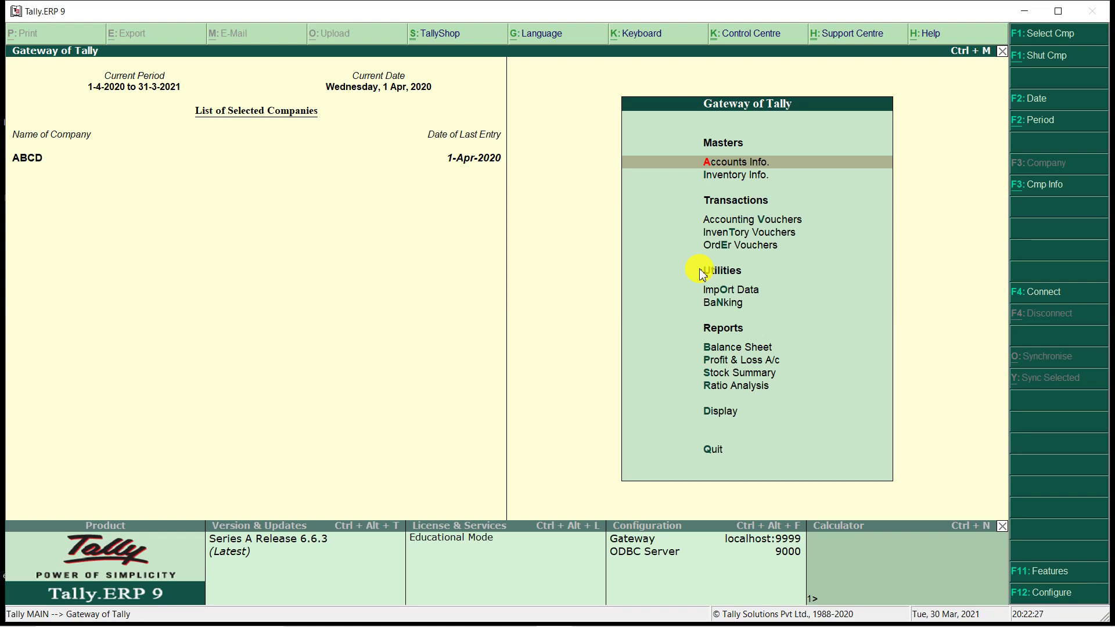
# Start a new single ledger named IN PUT TAX and place it under the Duties & Taxes group
pyautogui.press('Return')
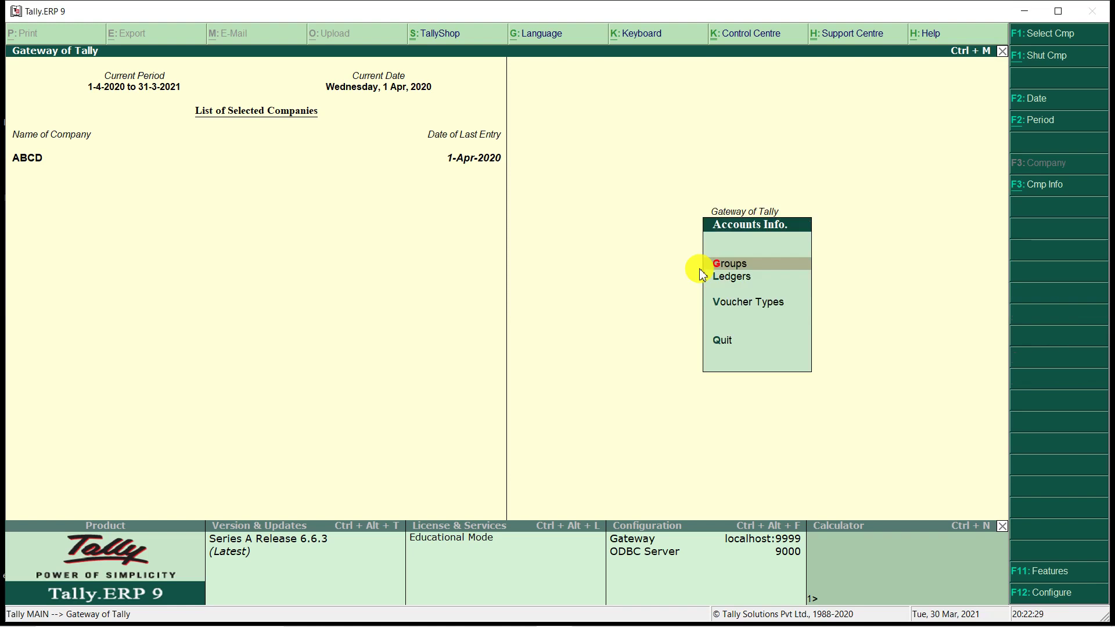
pyautogui.press('Down')
pyautogui.press('Return')
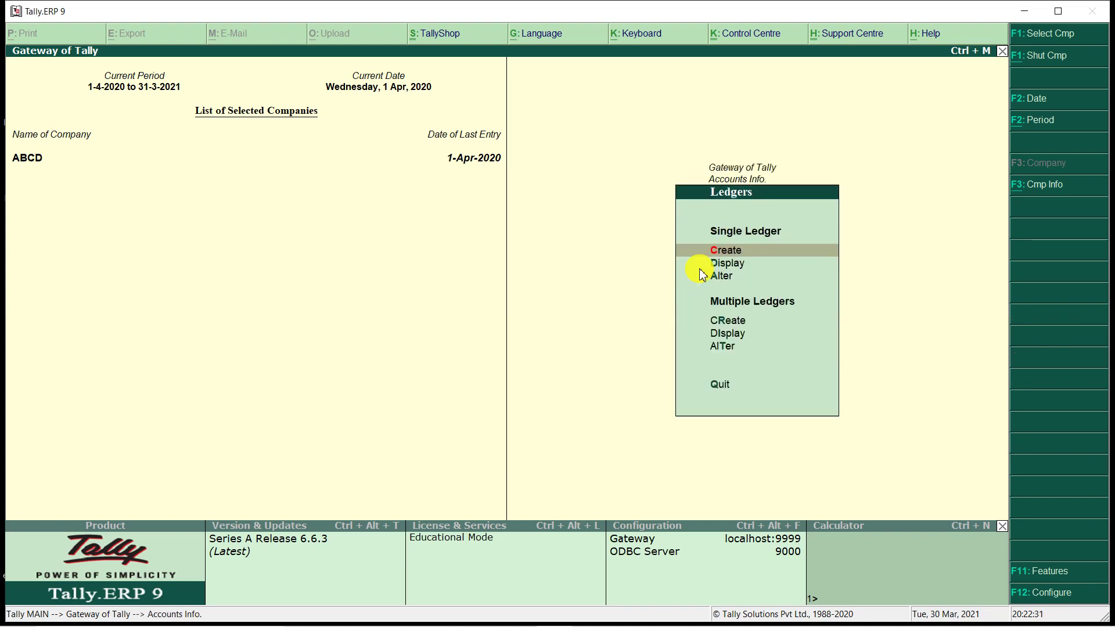
pyautogui.press('Return')
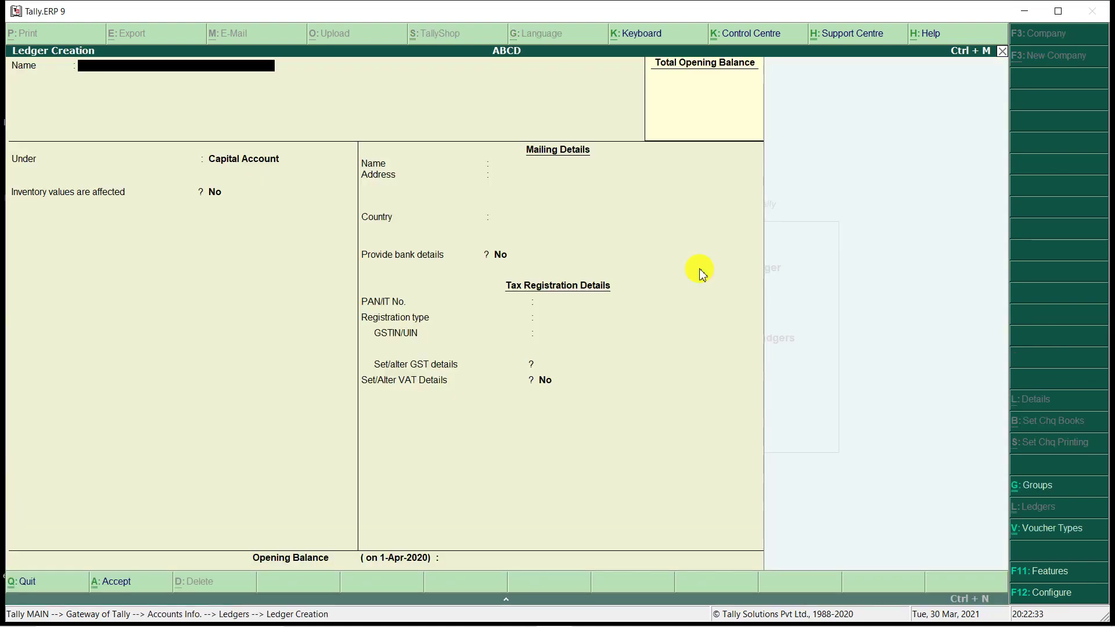
pyautogui.write('IN PUT TAX')
pyautogui.press('Return')
pyautogui.write('DU')
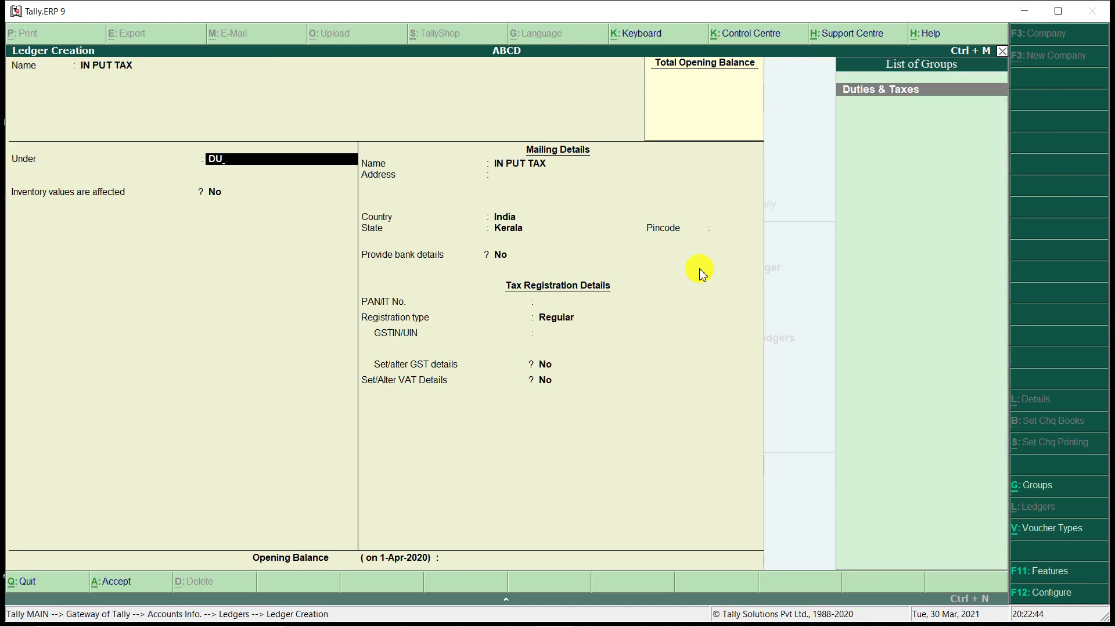
pyautogui.press('Return')
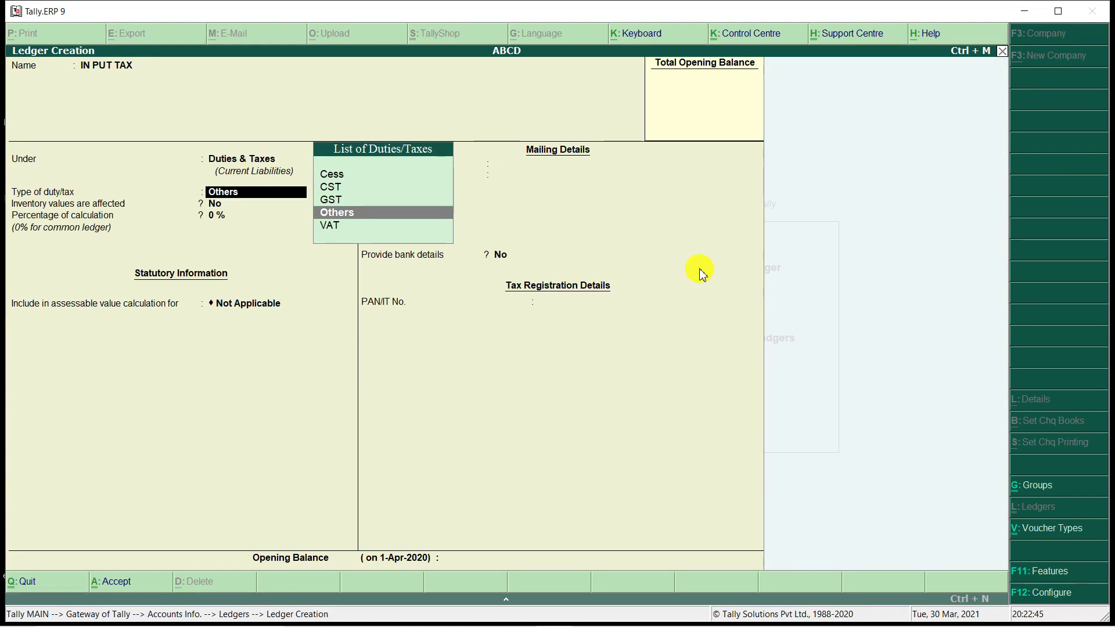
# Set the IN PUT TAX ledger's duty type to VAT at 4 % with Normal Rounding, and save it
pyautogui.press('Down')
pyautogui.press('Return')
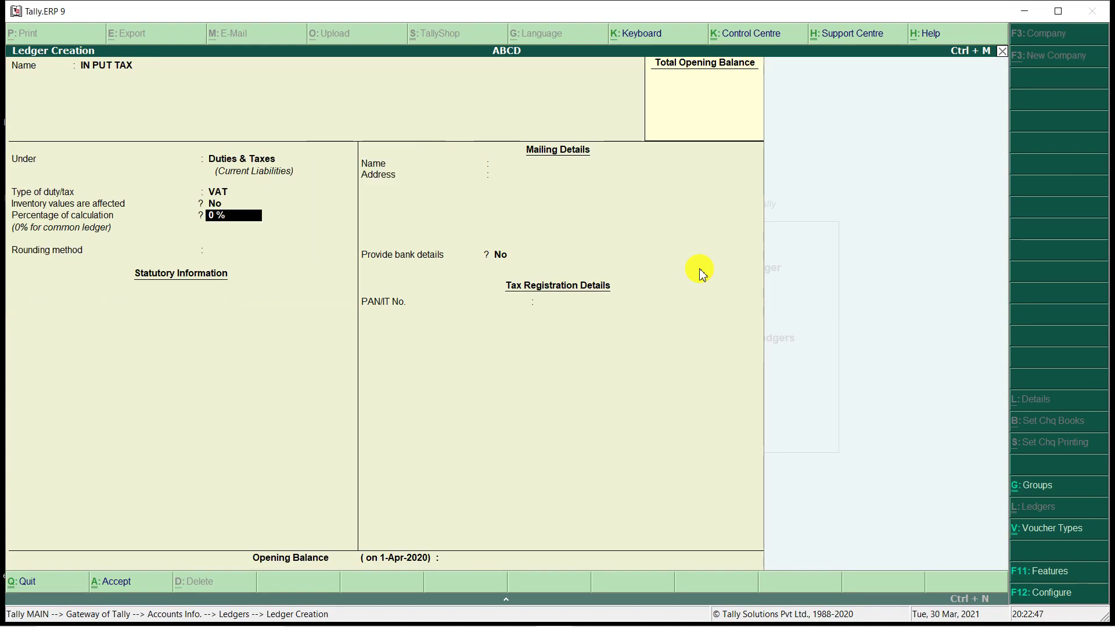
pyautogui.write('4')
pyautogui.press('Return')
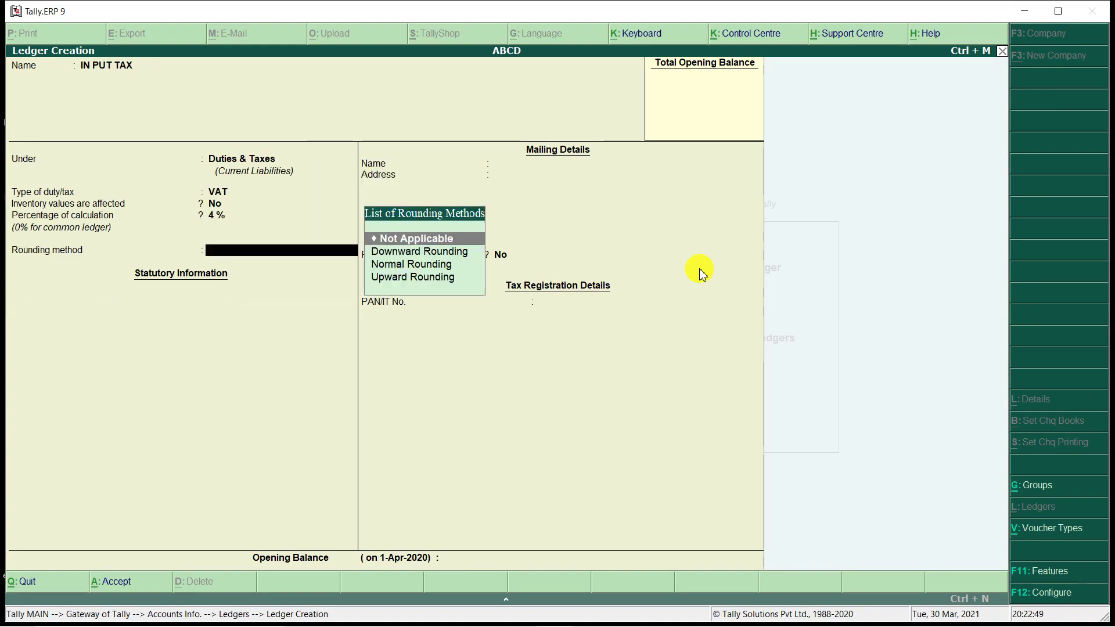
pyautogui.press('Down')
pyautogui.press('Down')
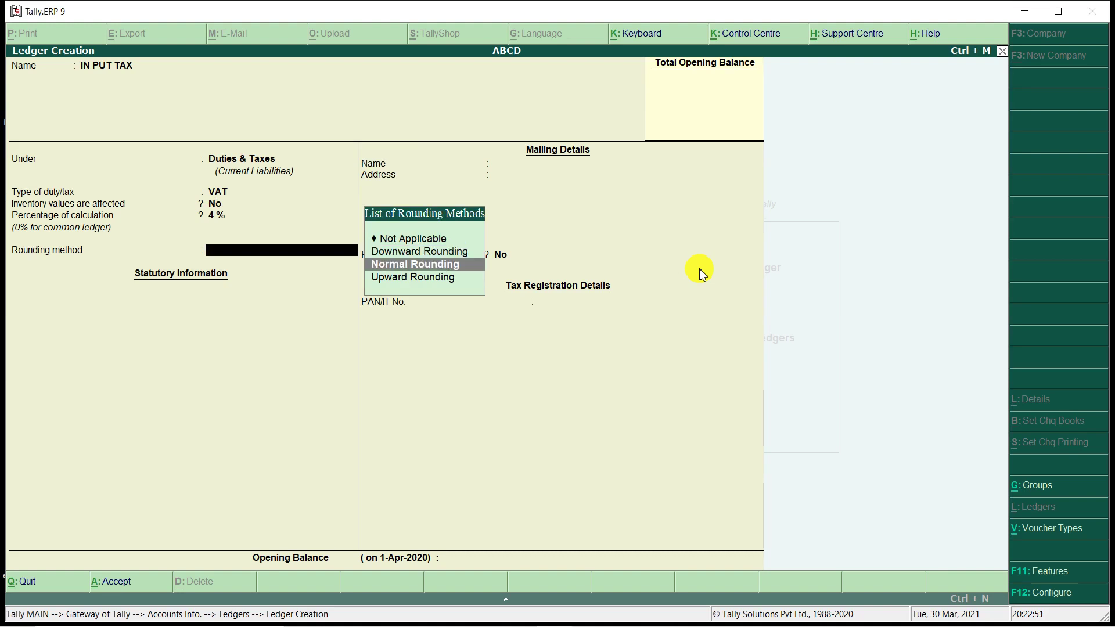
pyautogui.press('Return')
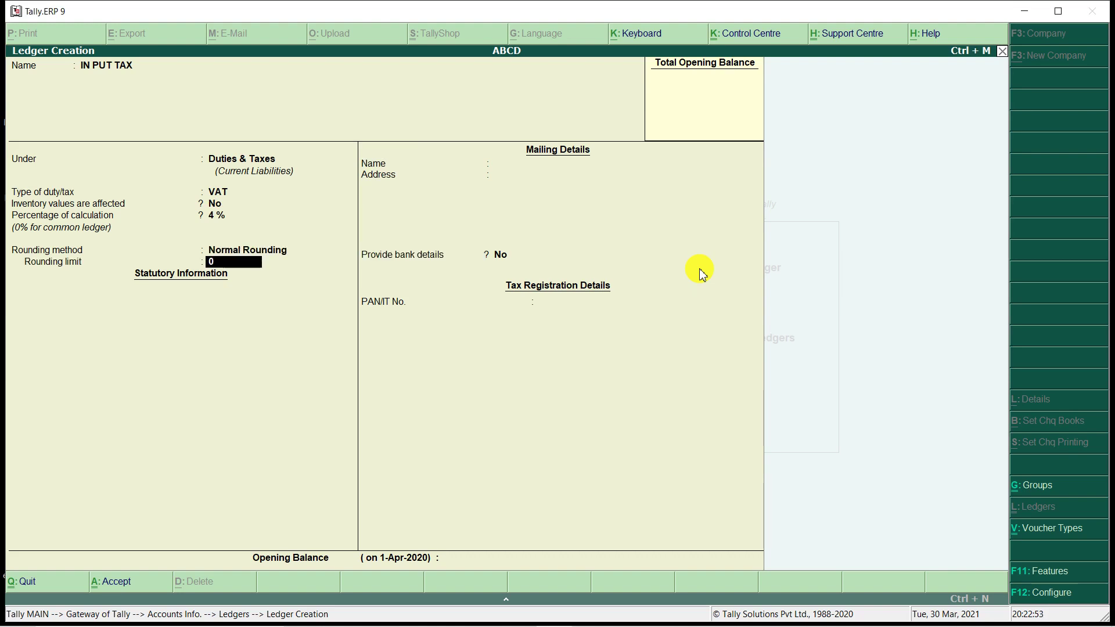
pyautogui.press('Return')
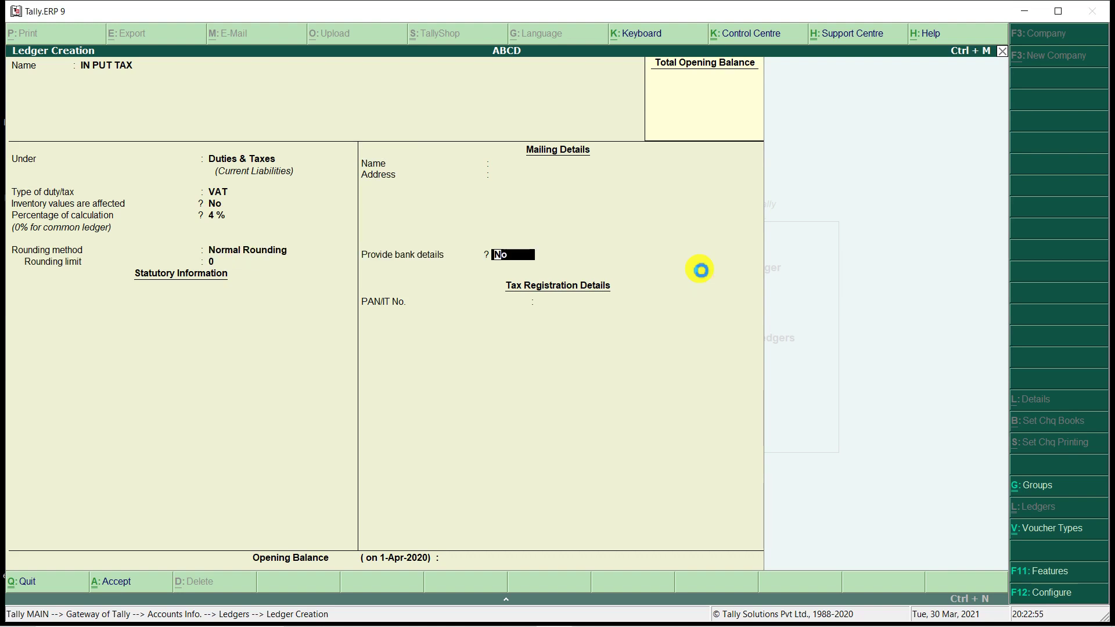
pyautogui.hotkey('ctrl', 'a')
# Name the next new ledger OUT PUT TAX and keep it under Duties & Taxes
pyautogui.write('OUT PU')
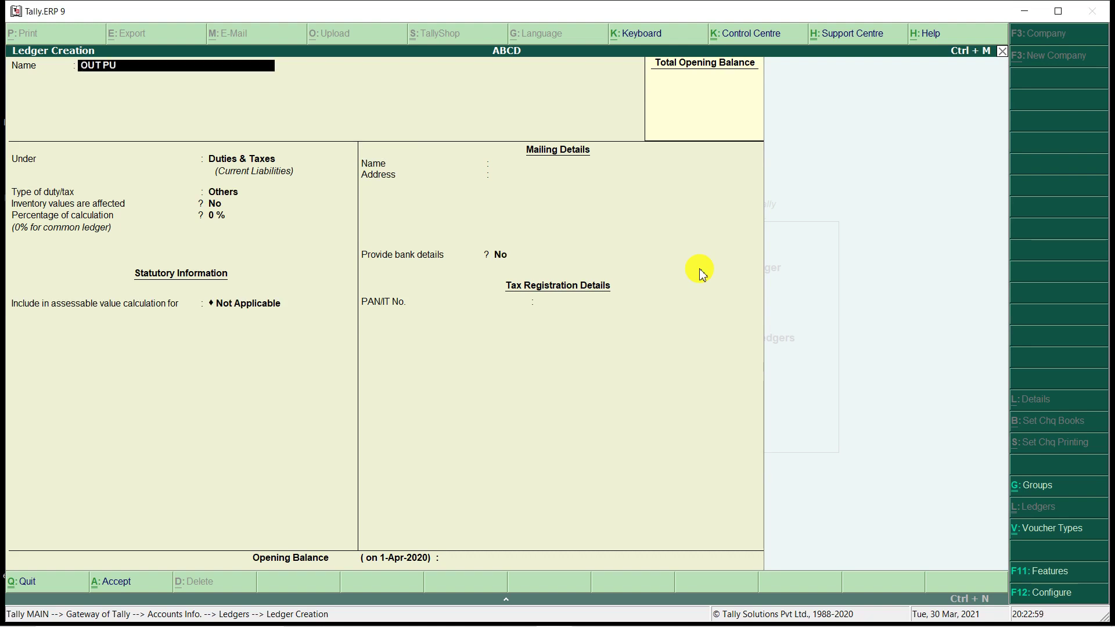
pyautogui.write('T TAX')
pyautogui.press('Return')
pyautogui.press('Return')
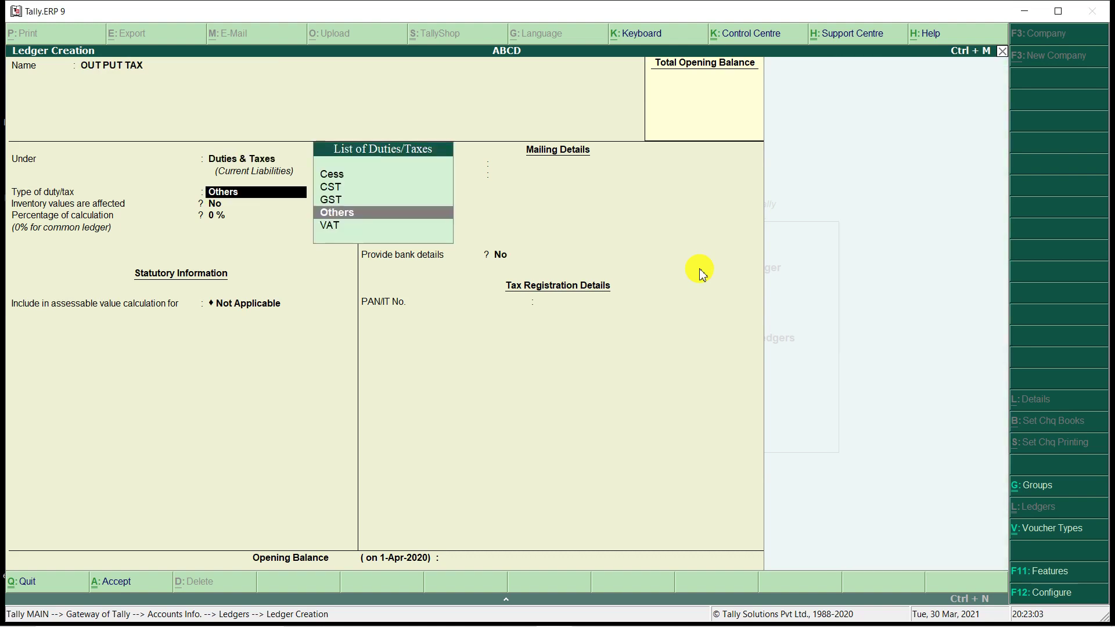
# Set the OUT PUT TAX ledger's duty type to VAT at 4 % with rounding Not Applicable, save it and leave ledger creation
pyautogui.press('Down')
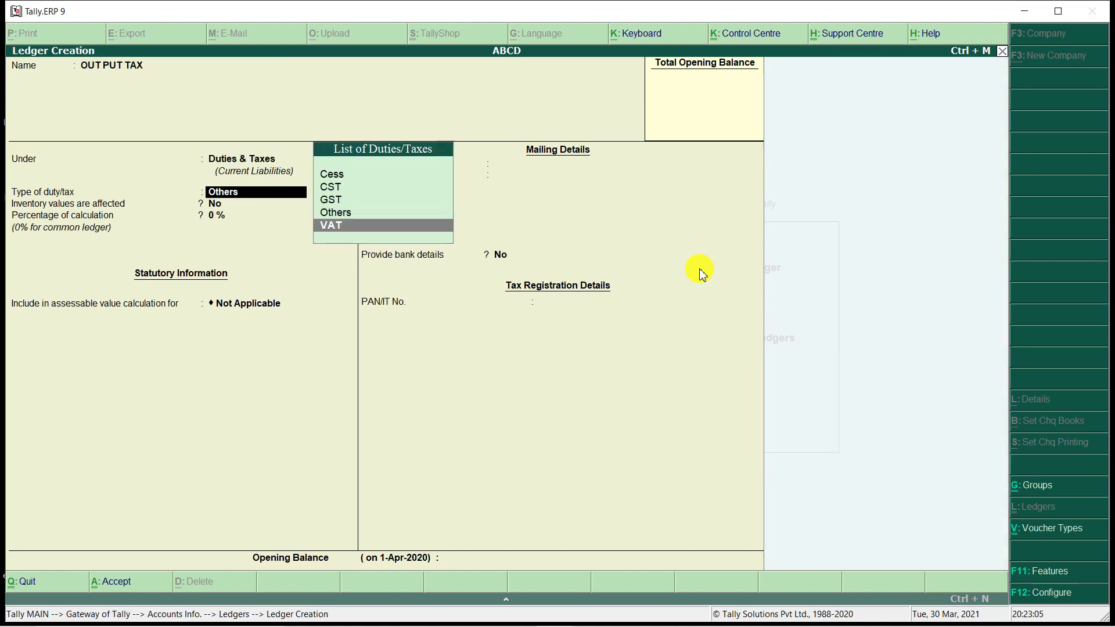
pyautogui.press('Return')
pyautogui.write('4')
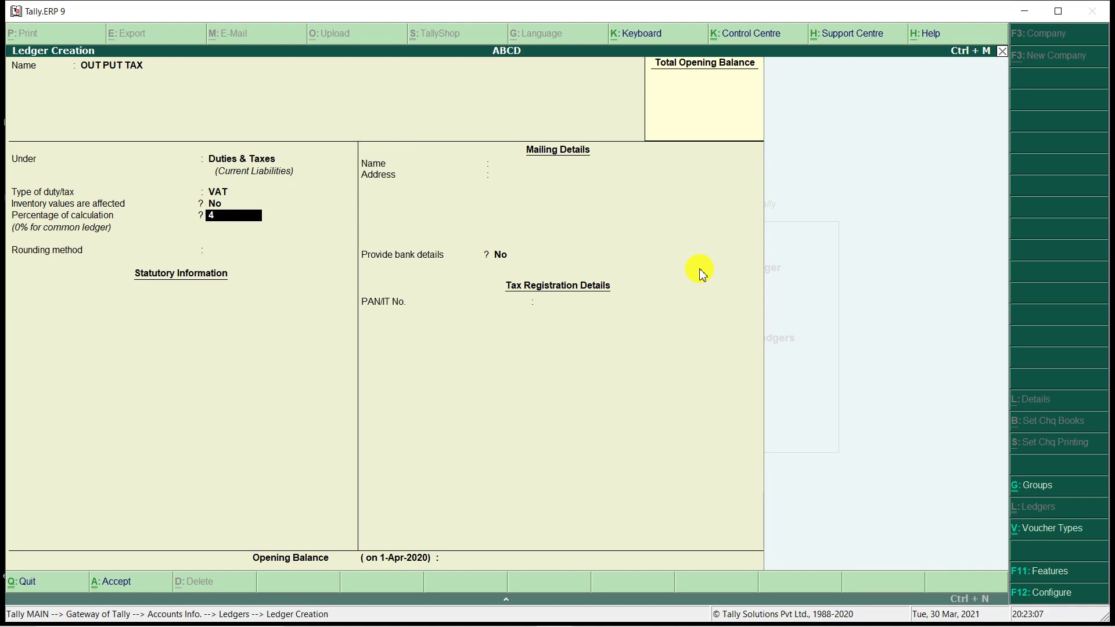
pyautogui.press('Return')
pyautogui.press('Return')
pyautogui.press('Return')
pyautogui.press('Return')
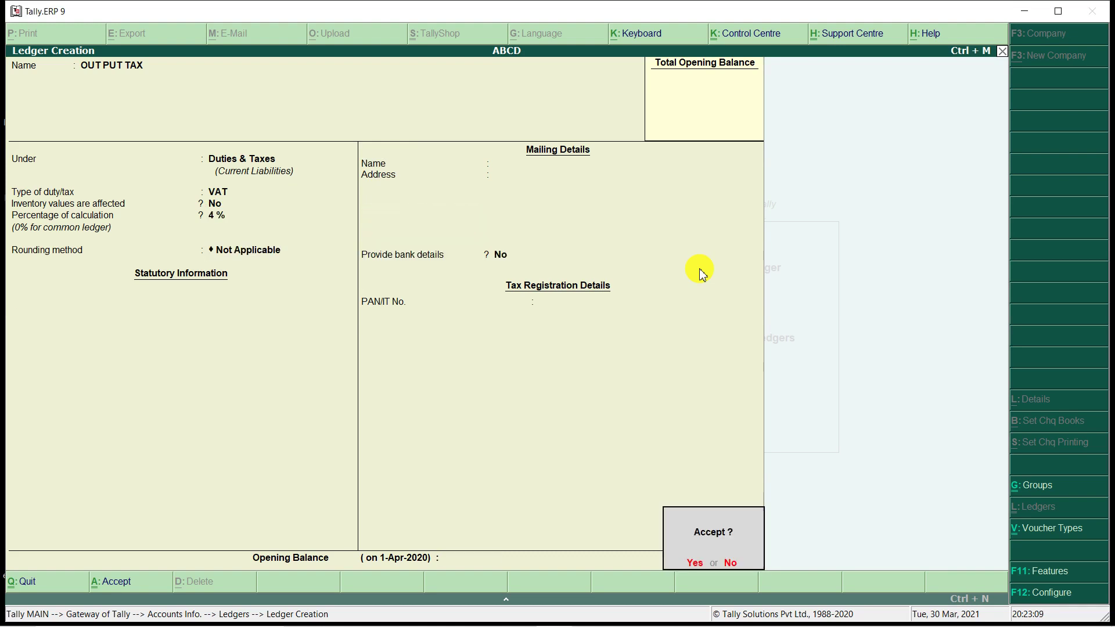
pyautogui.press('Return')
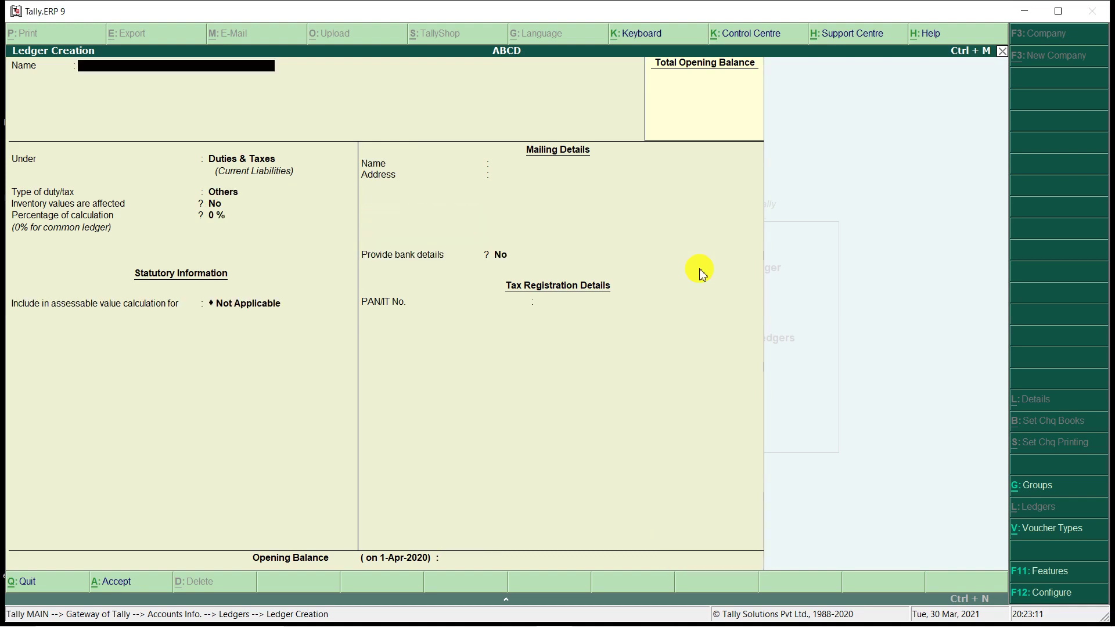
pyautogui.press('Escape')
pyautogui.press('Return')
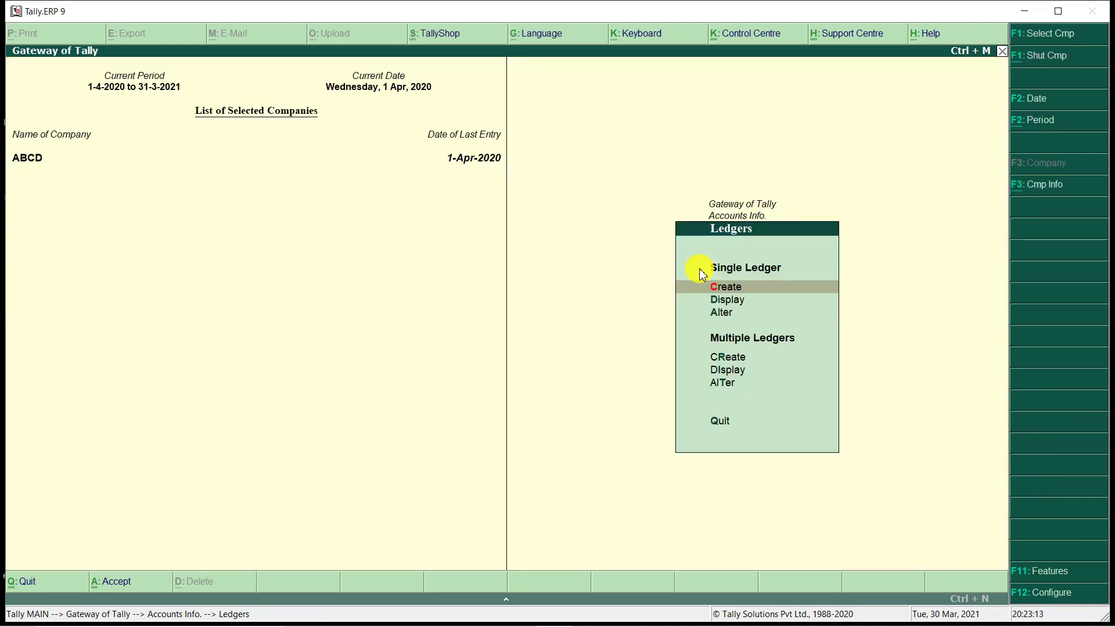
# Open the existing Vat ledger for alteration and change its name to VAT
pyautogui.press('Down')
pyautogui.press('Down')
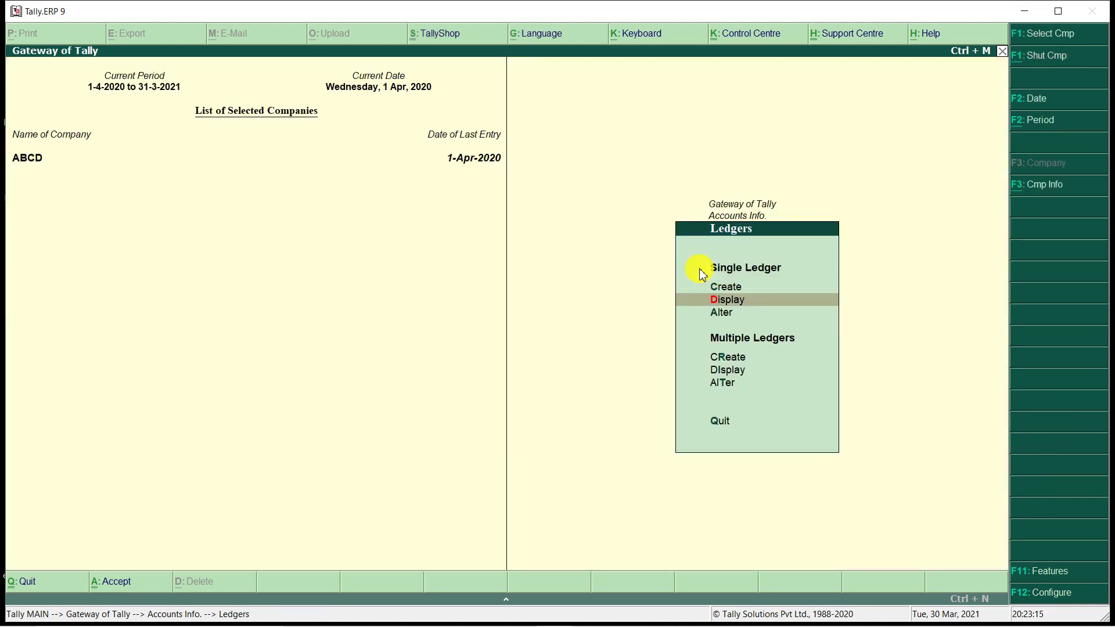
pyautogui.press('Return')
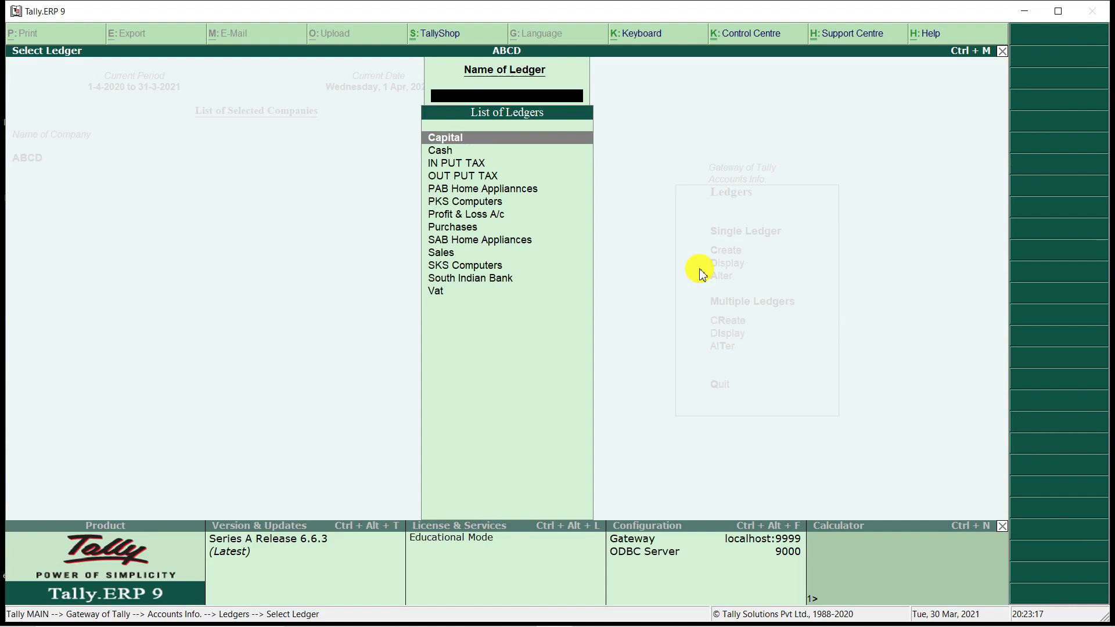
pyautogui.write('VA')
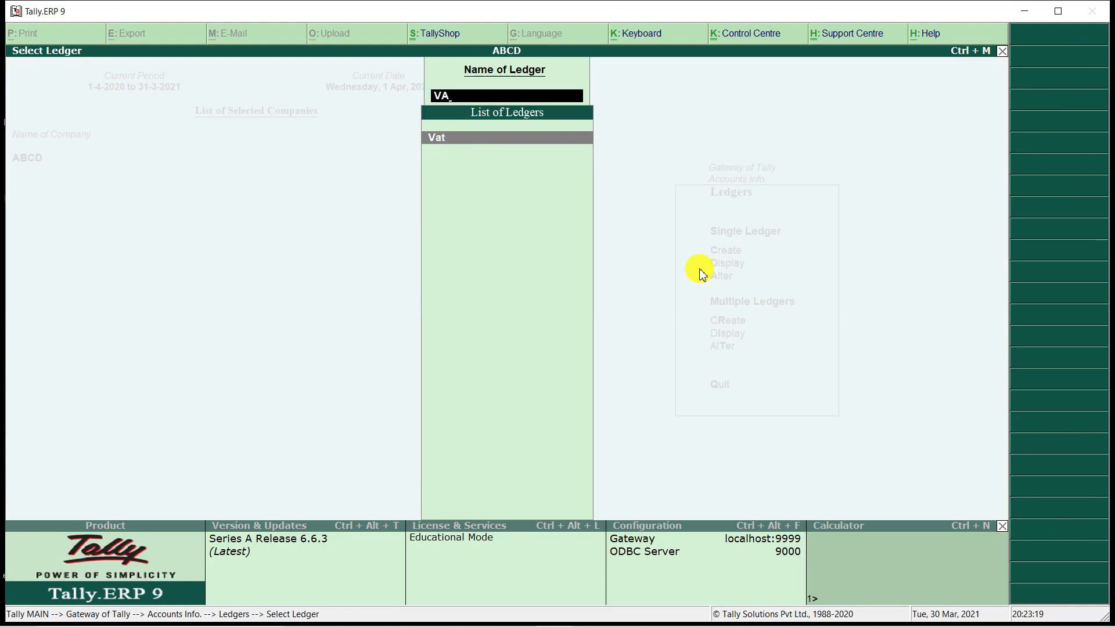
pyautogui.press('Return')
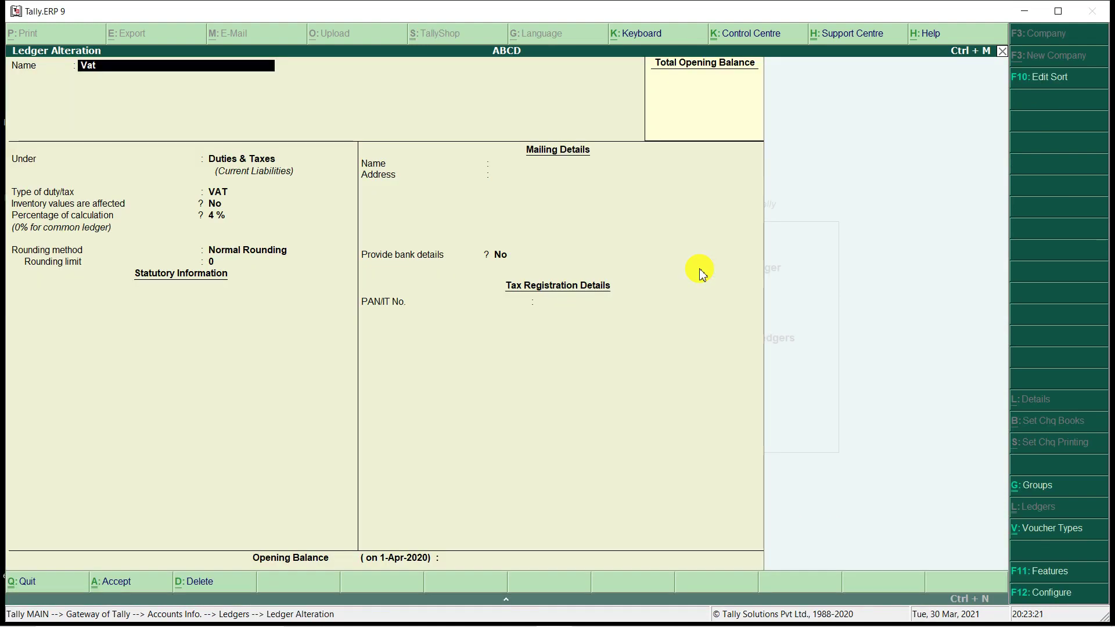
pyautogui.write('VAT')
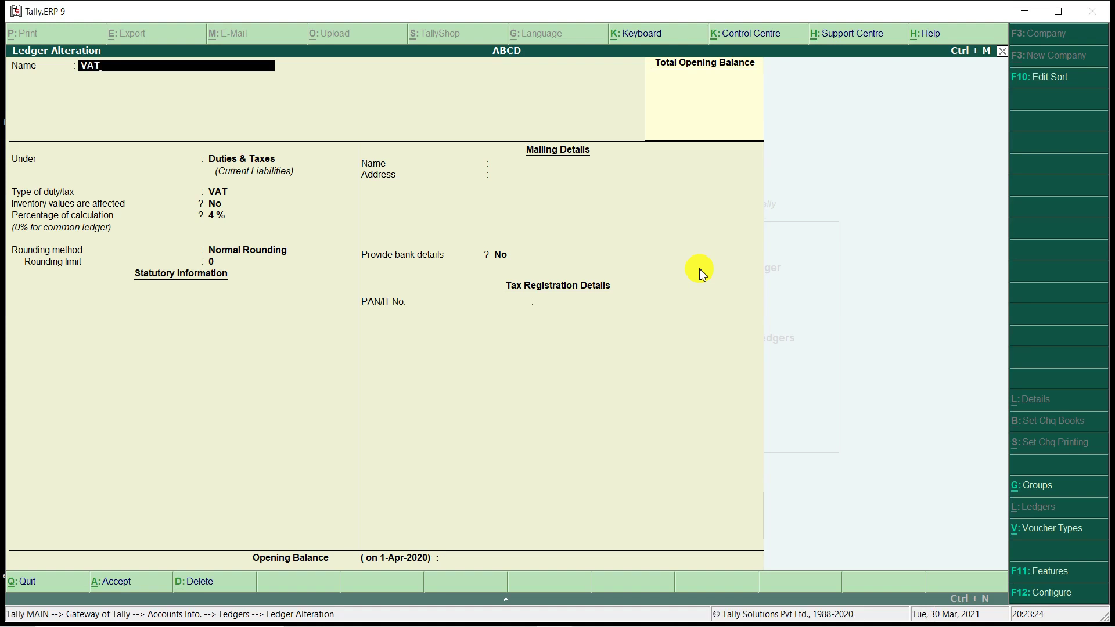
pyautogui.press('Return')
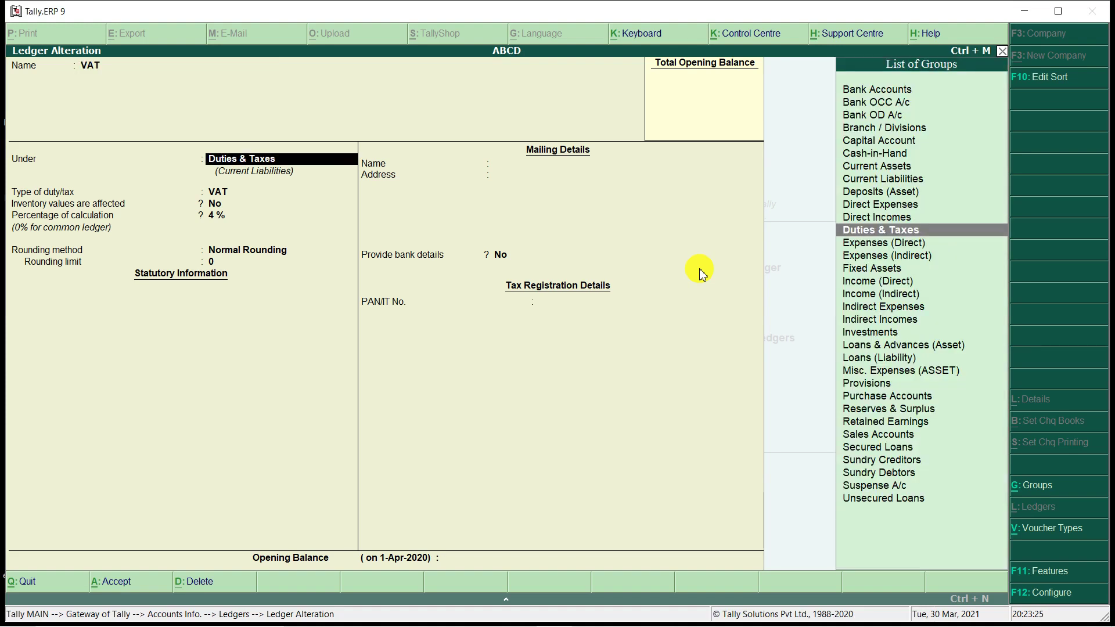
# Go through the VAT ledger's group, tax, rounding and bank detail settings, and save the alteration
pyautogui.press('Return')
pyautogui.press('Return')
pyautogui.press('Return')
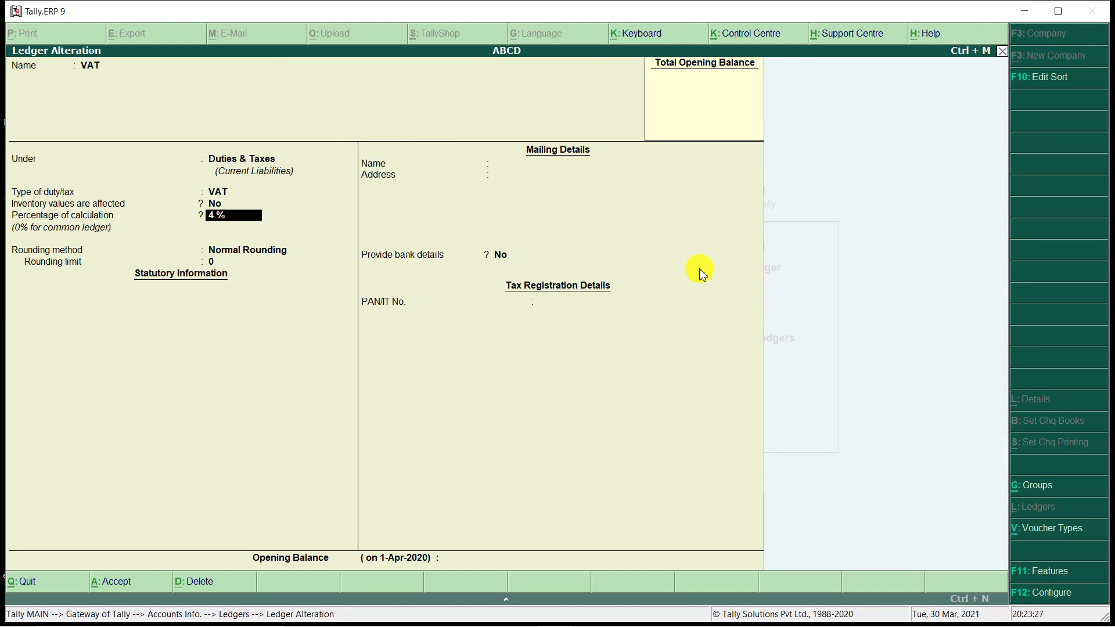
pyautogui.press('Return')
pyautogui.press('Return')
pyautogui.press('Return')
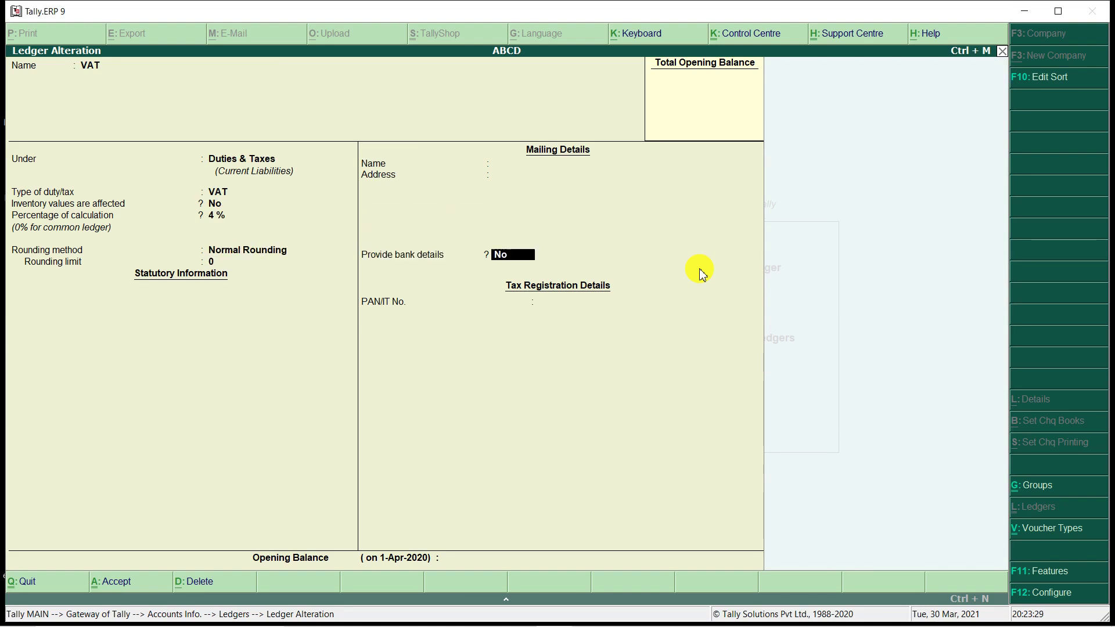
pyautogui.press('Return')
pyautogui.press('Return')
pyautogui.press('Return')
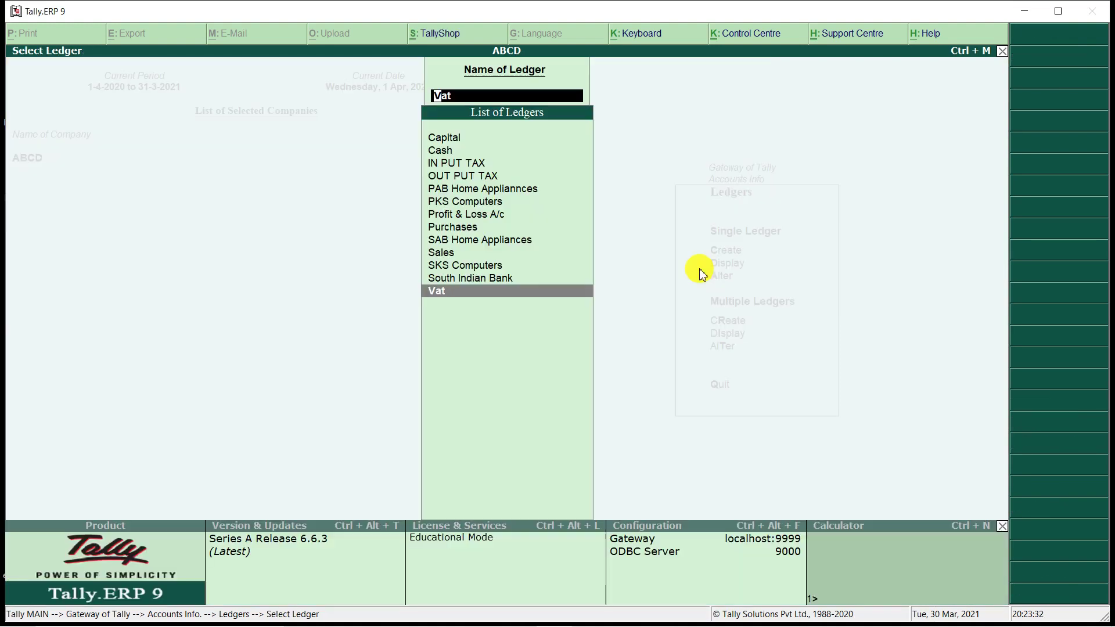
# Leave the ledger alteration screens and return to the Gateway of Tally without quitting the program
pyautogui.press('Escape')
pyautogui.press('Escape')
pyautogui.press('Escape')
pyautogui.press('Escape')
pyautogui.press('Escape')
pyautogui.press('n')
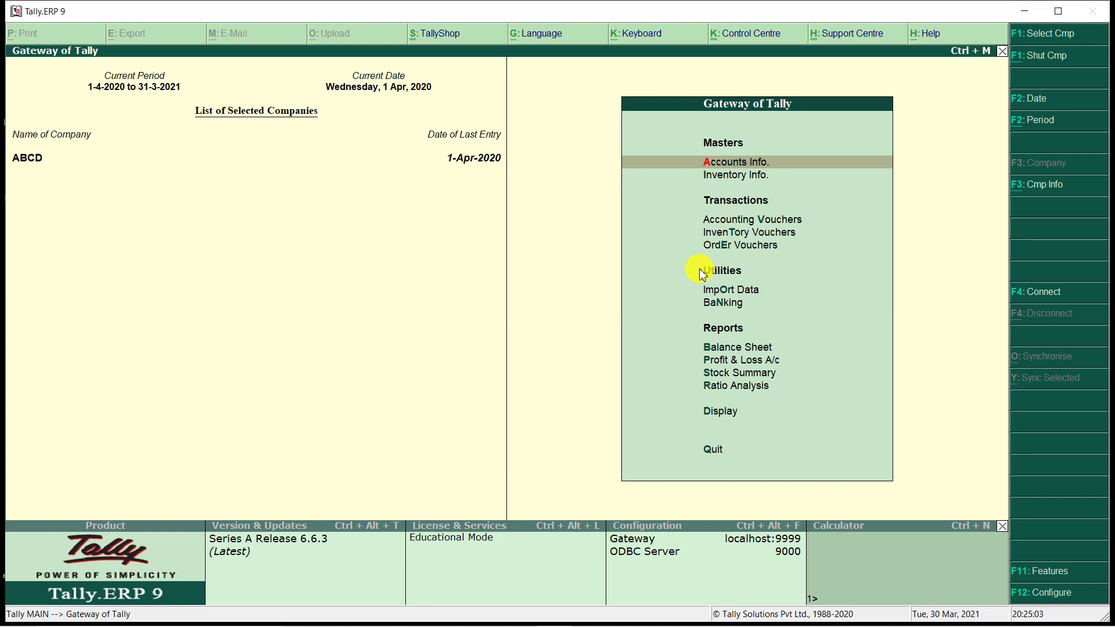
# In the company's Statutory & Taxation features, set the option to set or alter VAT details to Yes
pyautogui.moveTo(1011, 624)
pyautogui.press('Return')
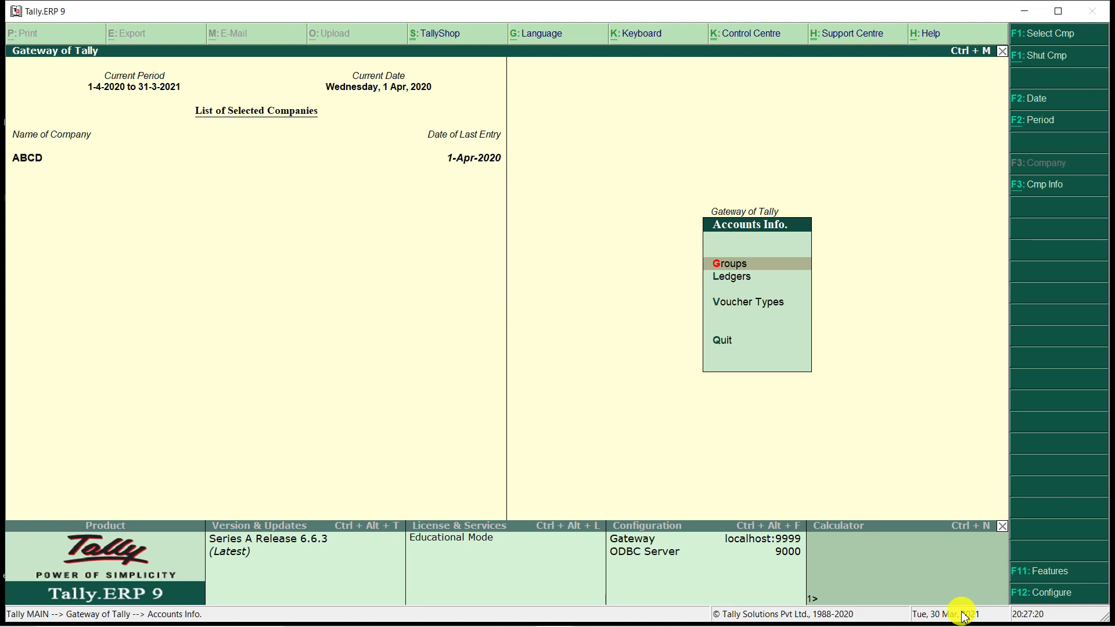
pyautogui.click(1049, 573)
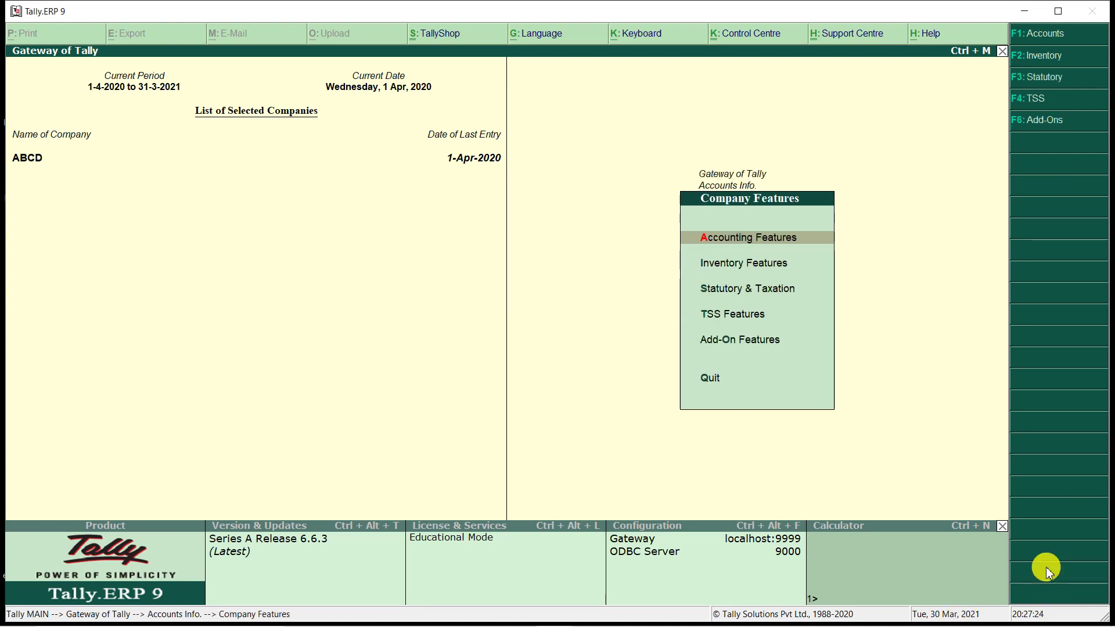
pyautogui.press('F3')
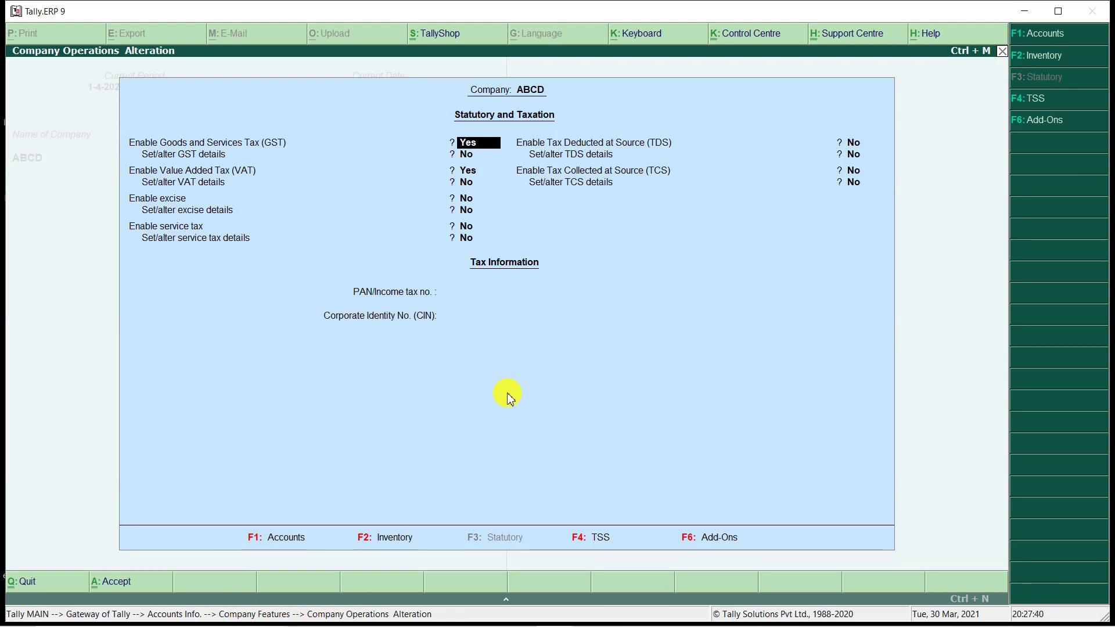
pyautogui.press('Return')
pyautogui.press('Return')
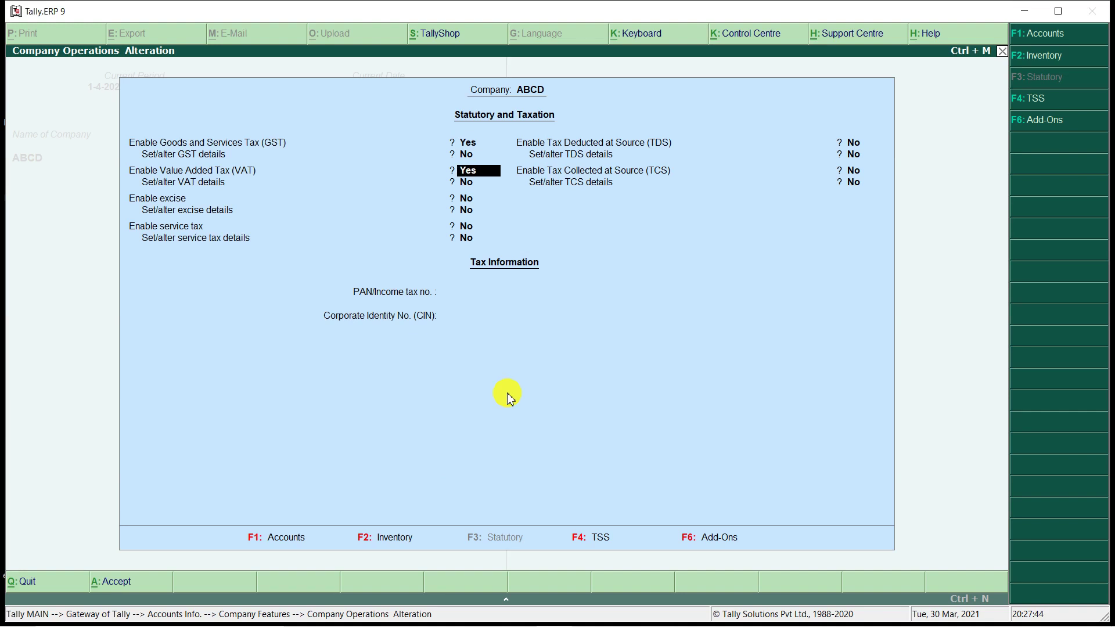
pyautogui.press('Return')
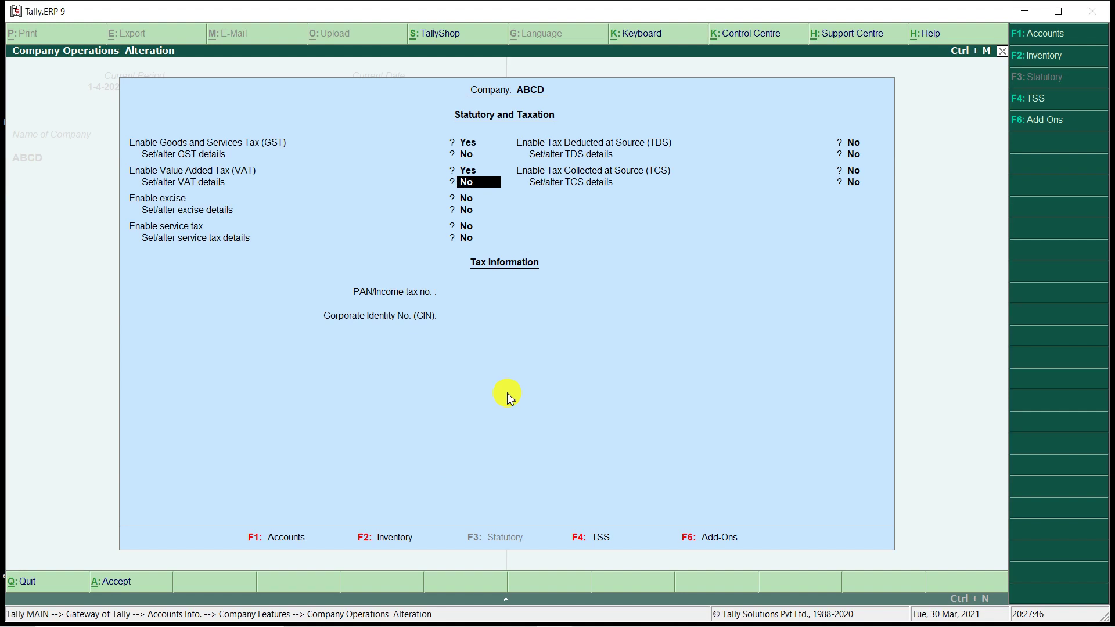
pyautogui.write('Y')
pyautogui.press('Return')
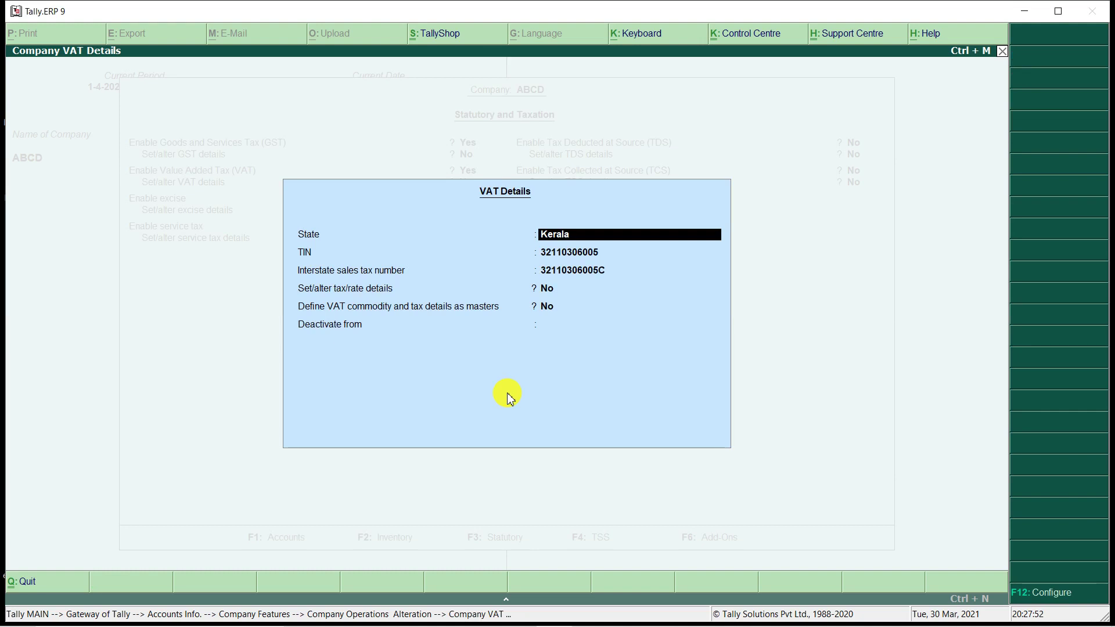
# Go through the company's VAT details, keeping Kerala as the state, save the statutory features and return to the Gateway of Tally
pyautogui.press('Return')
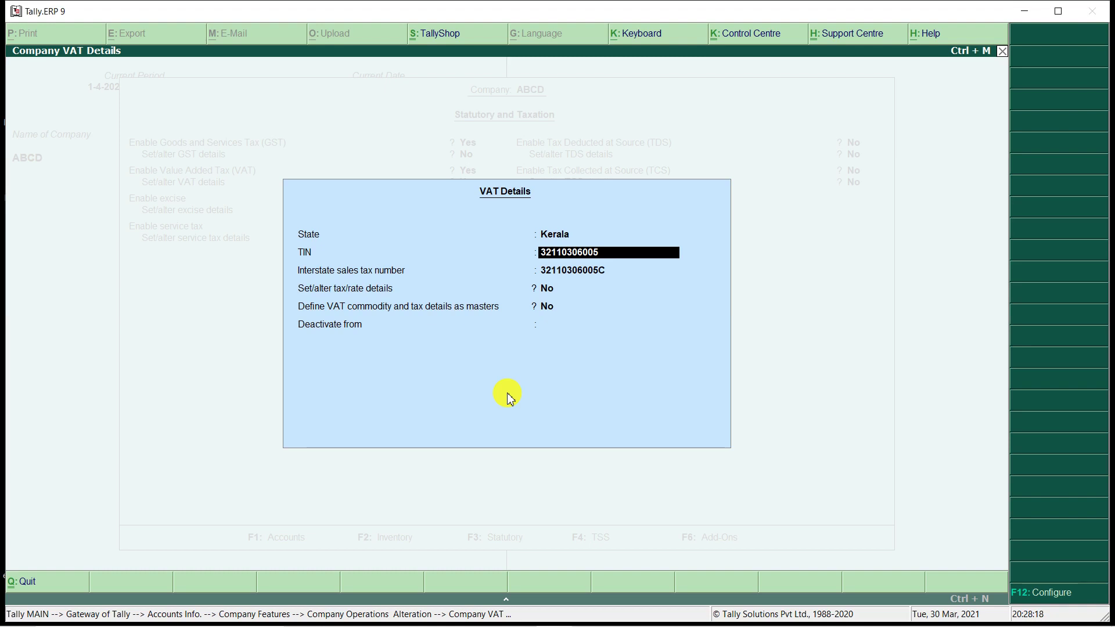
pyautogui.press('Return')
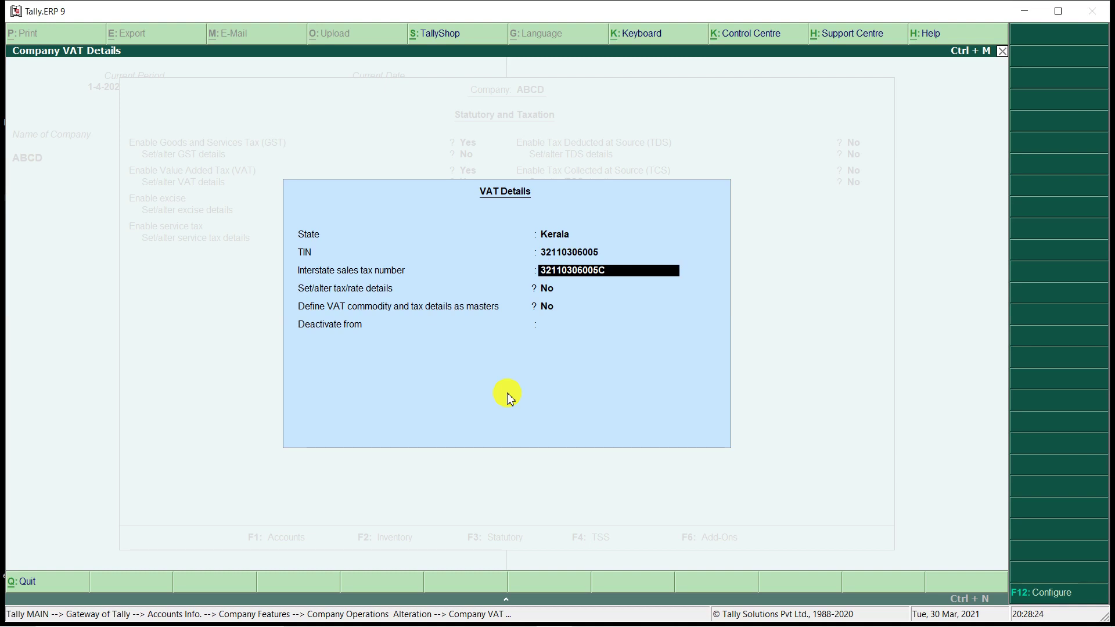
pyautogui.press('Return')
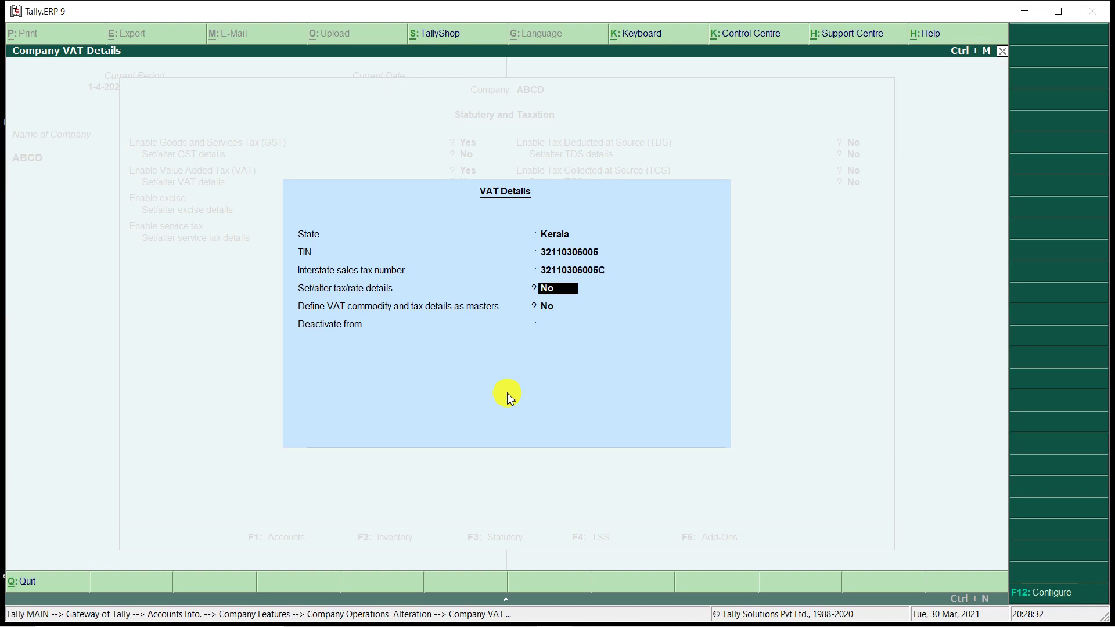
pyautogui.press('Return')
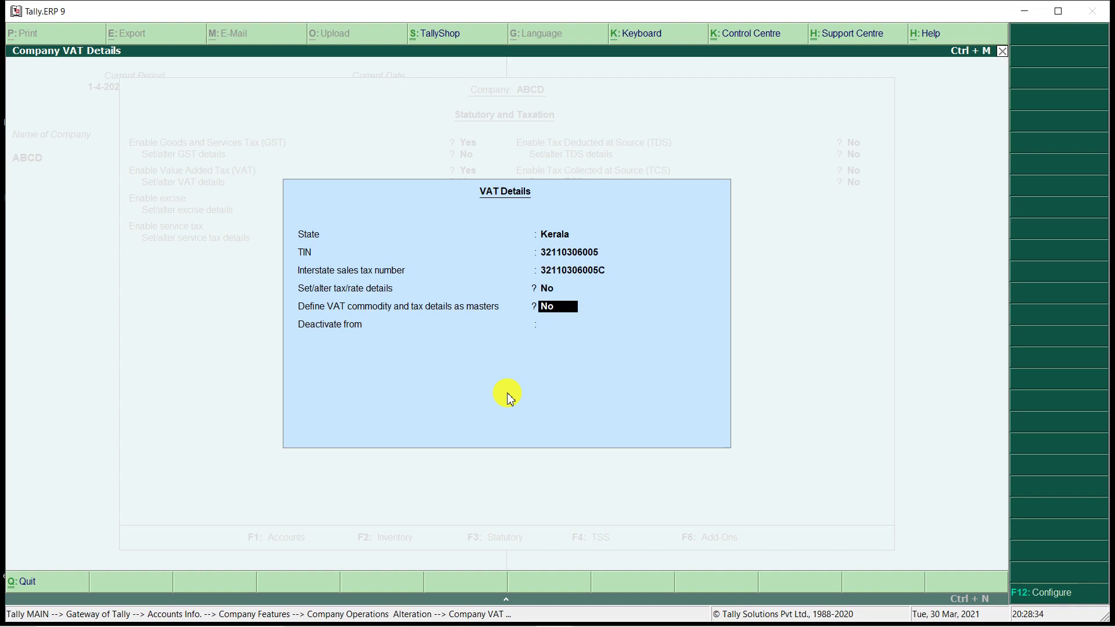
pyautogui.press('Return')
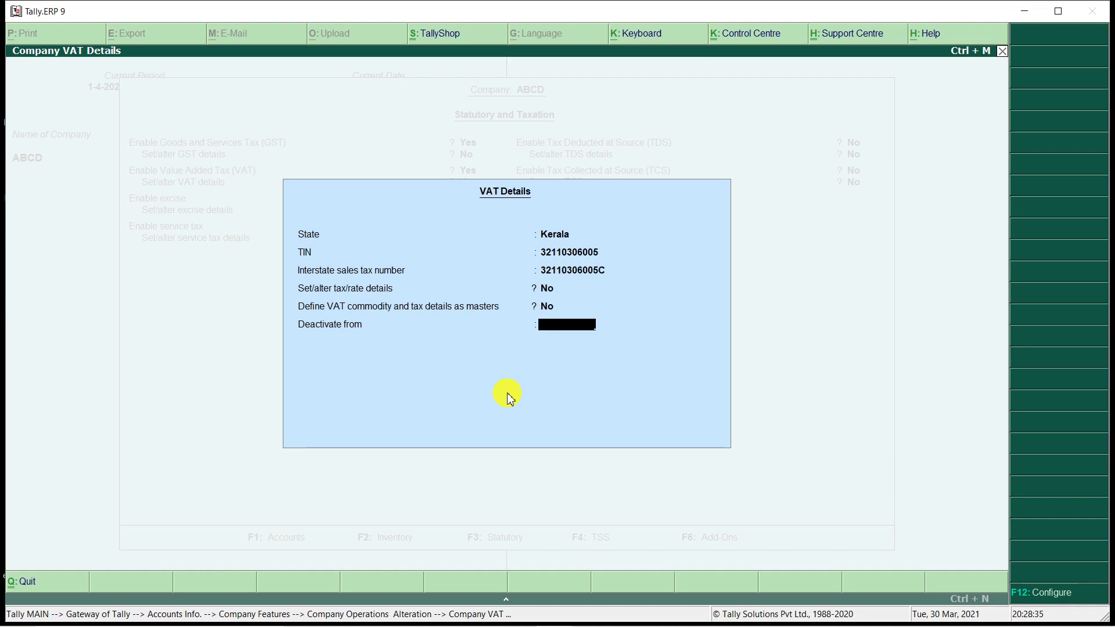
pyautogui.press('Return')
pyautogui.press('Return')
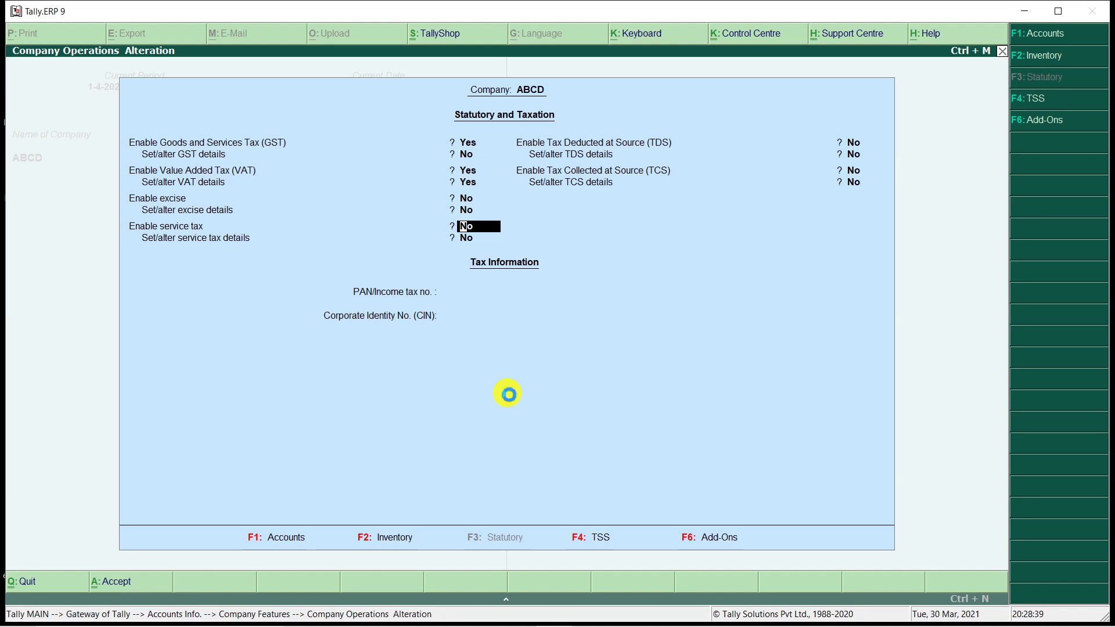
pyautogui.press('Return')
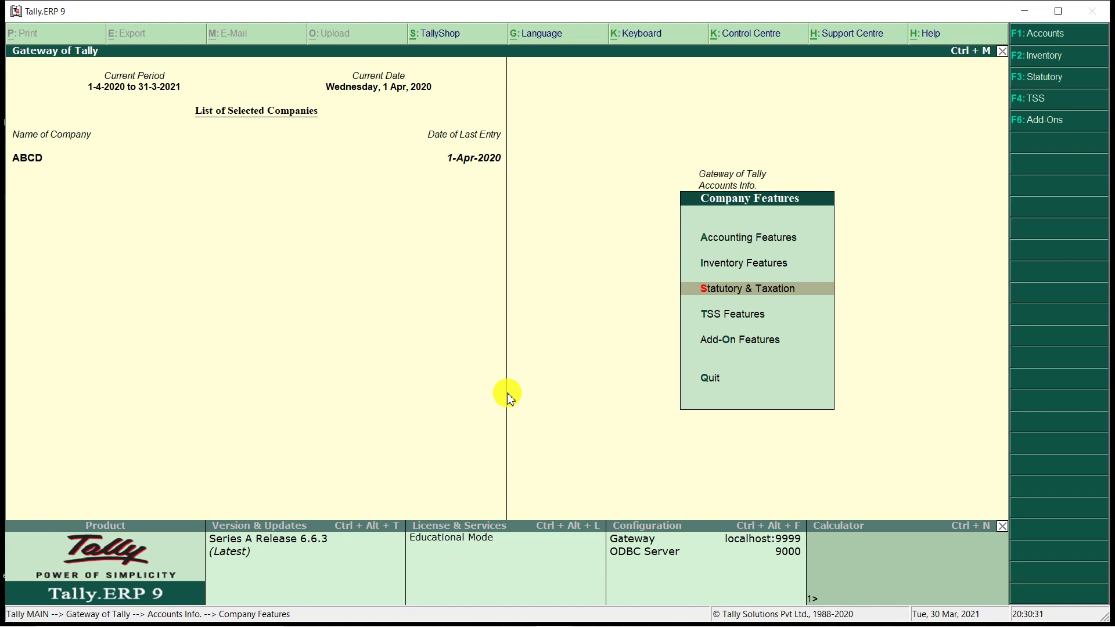
pyautogui.press('Escape')
pyautogui.press('Escape')
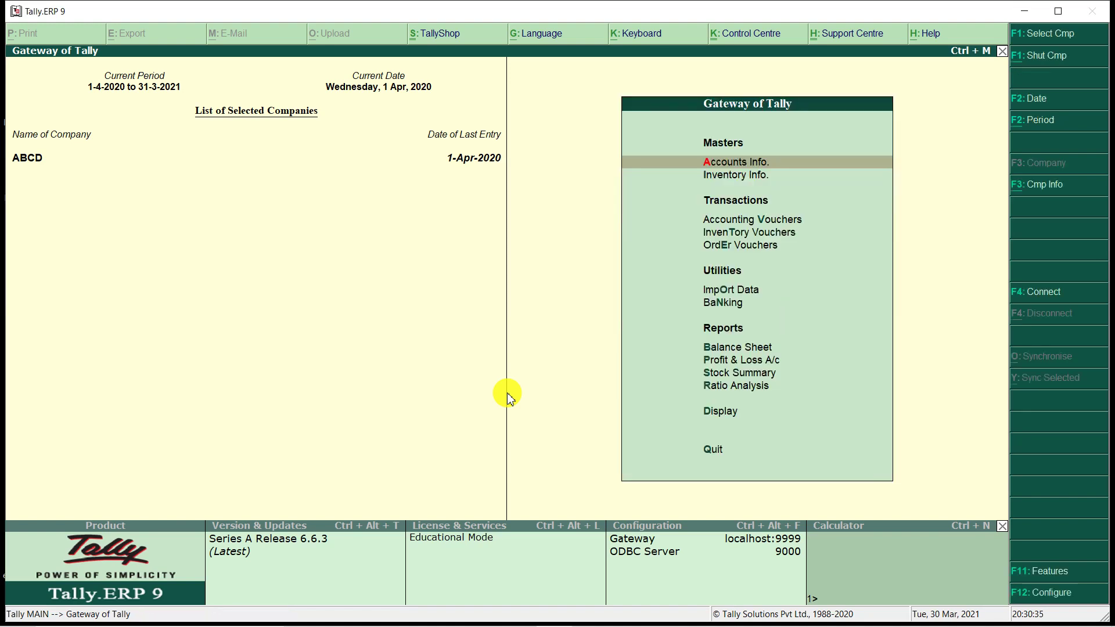
# Open the single stock item Laptop for alteration from the inventory masters
pyautogui.press('Down')
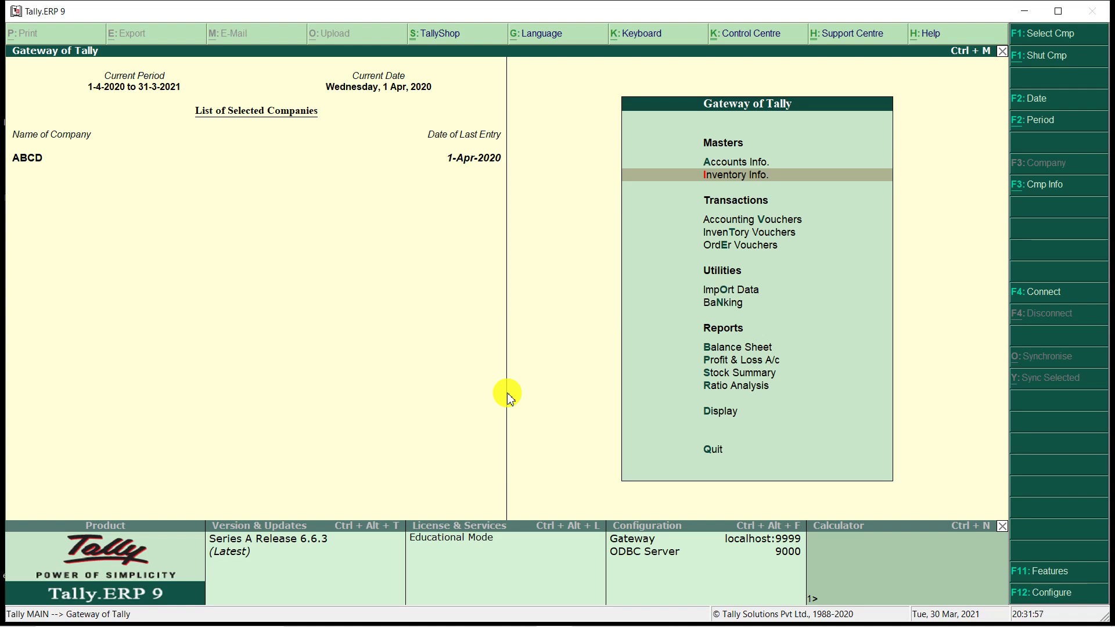
pyautogui.press('Return')
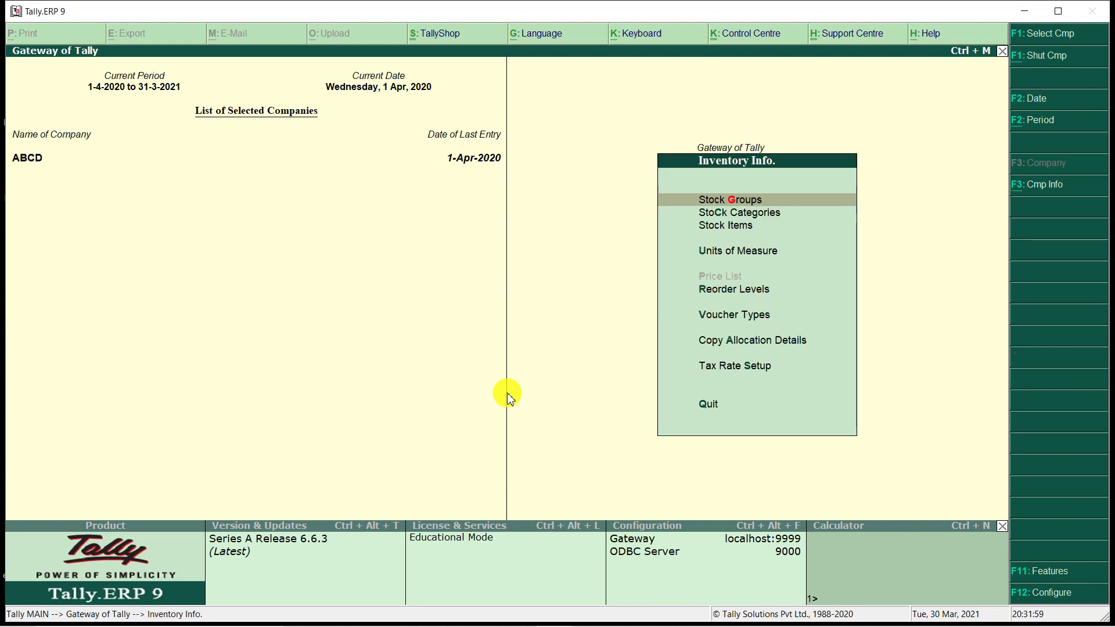
pyautogui.press('Down')
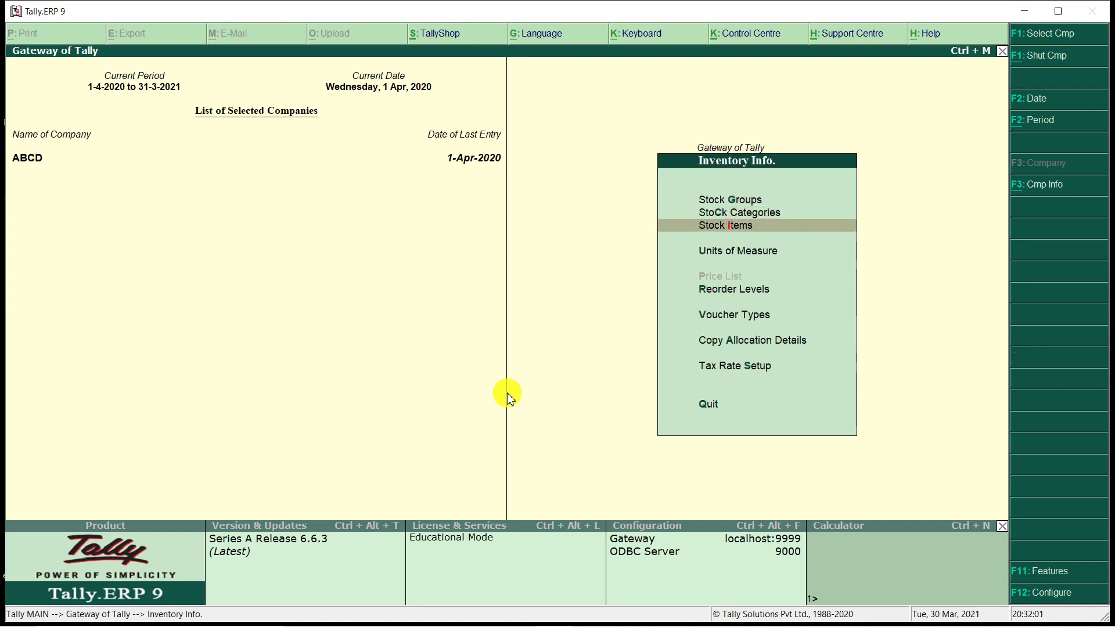
pyautogui.press('Return')
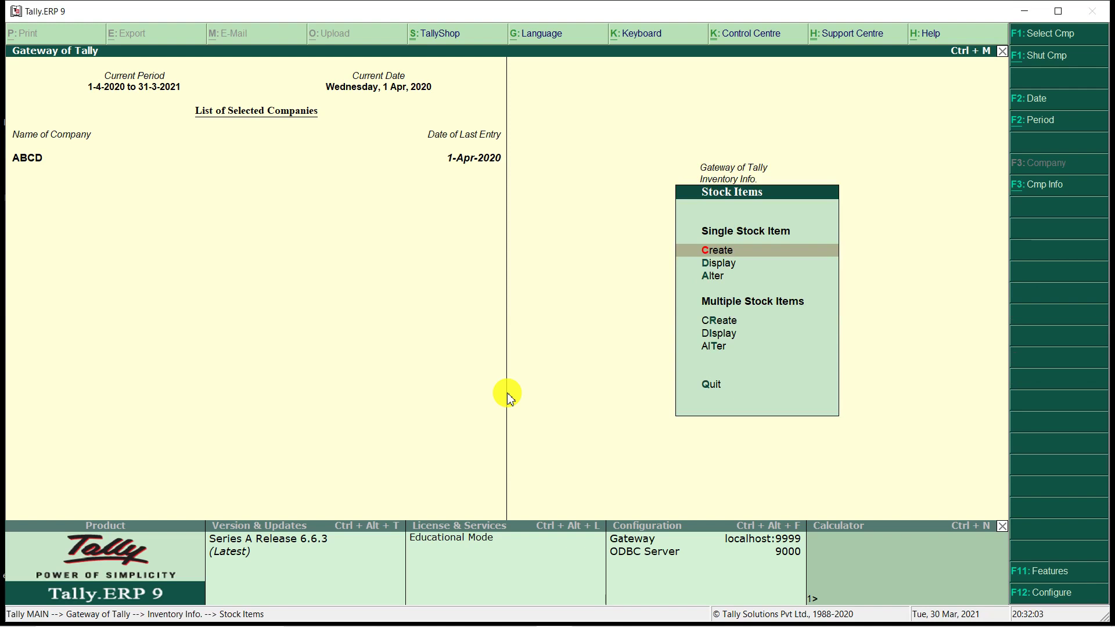
pyautogui.press('Down')
pyautogui.press('Down')
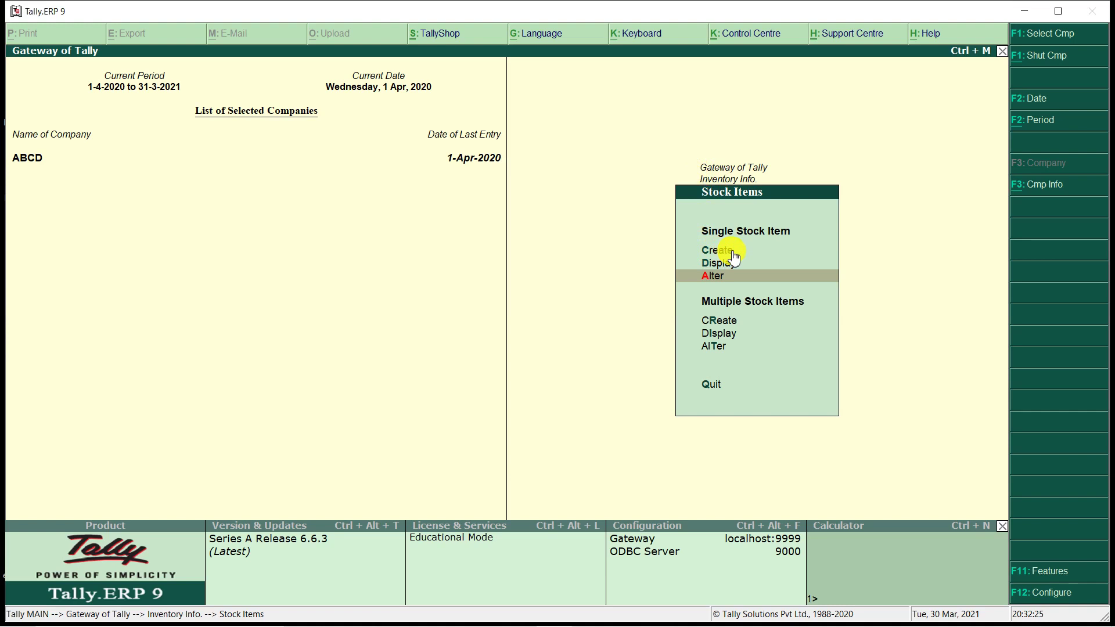
pyautogui.press('Return')
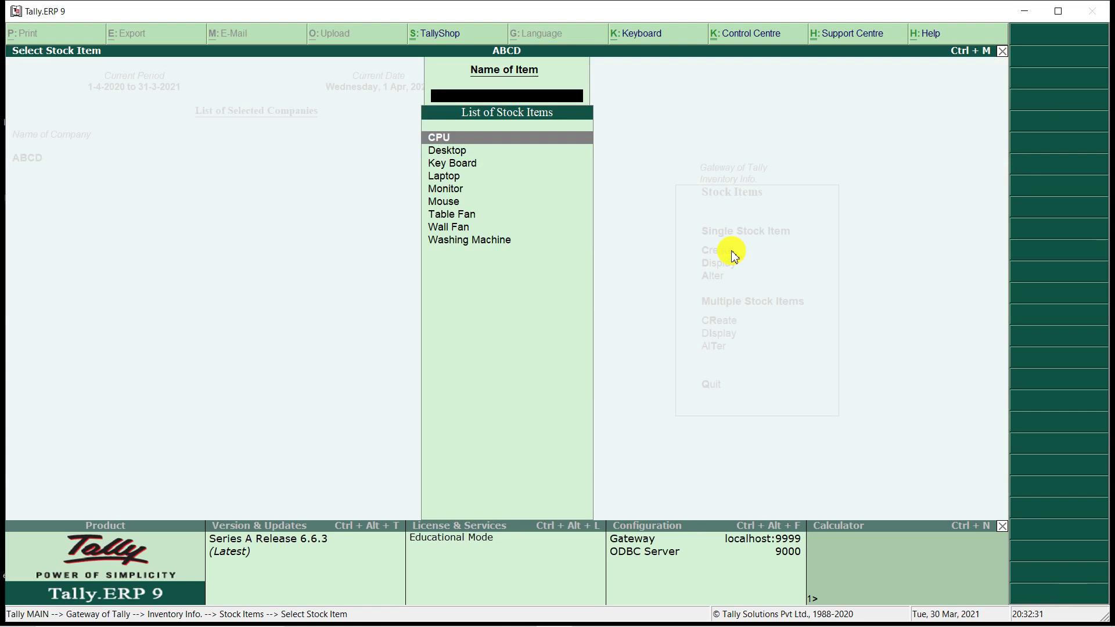
pyautogui.write('L')
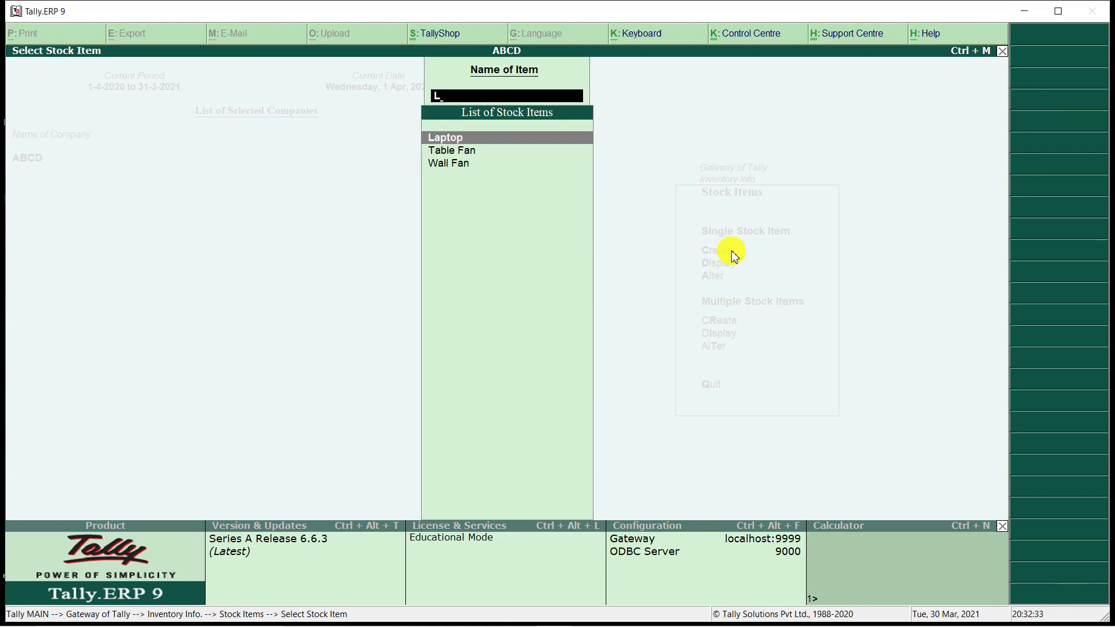
pyautogui.press('Return')
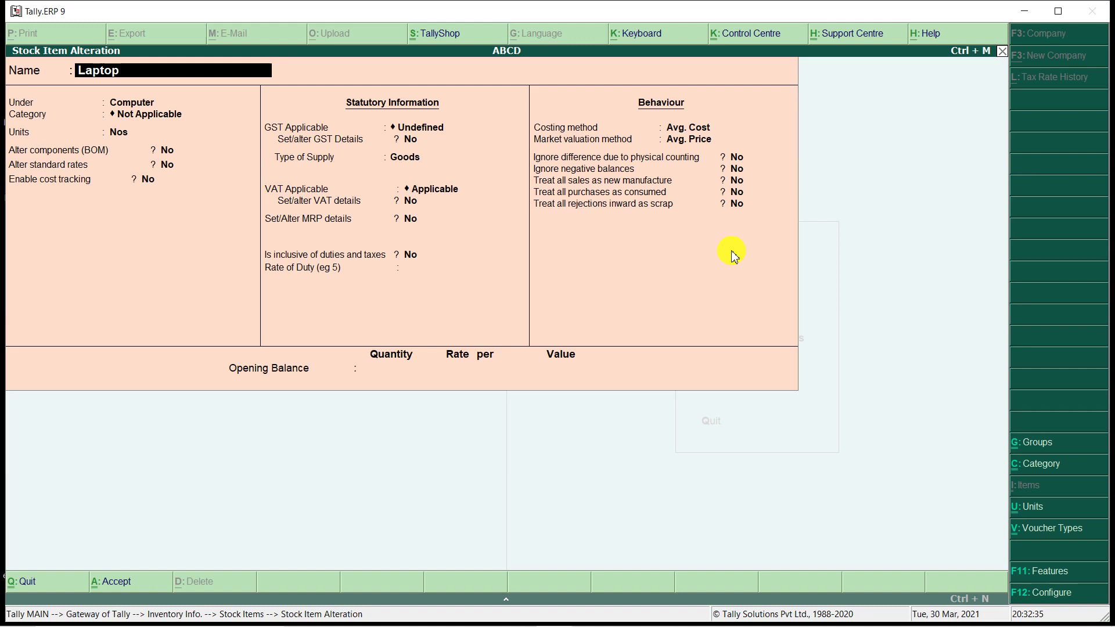
# Keep VAT as Applicable for the Laptop item and set its option to set or alter VAT details to Yes
pyautogui.press('Return')
pyautogui.press('Return')
pyautogui.press('Return')
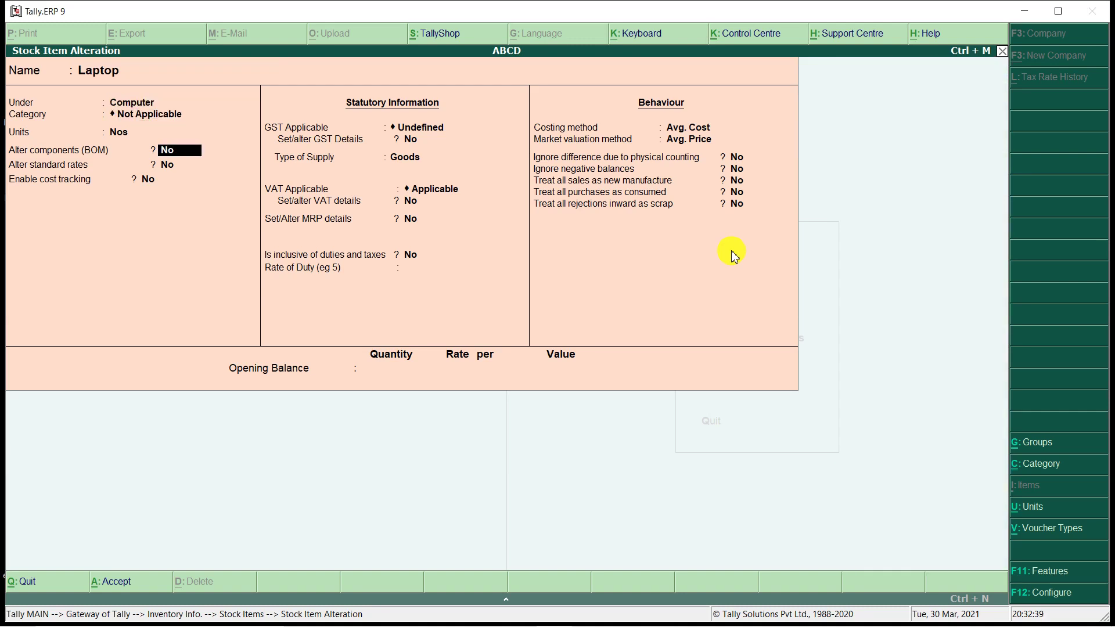
pyautogui.press('Return')
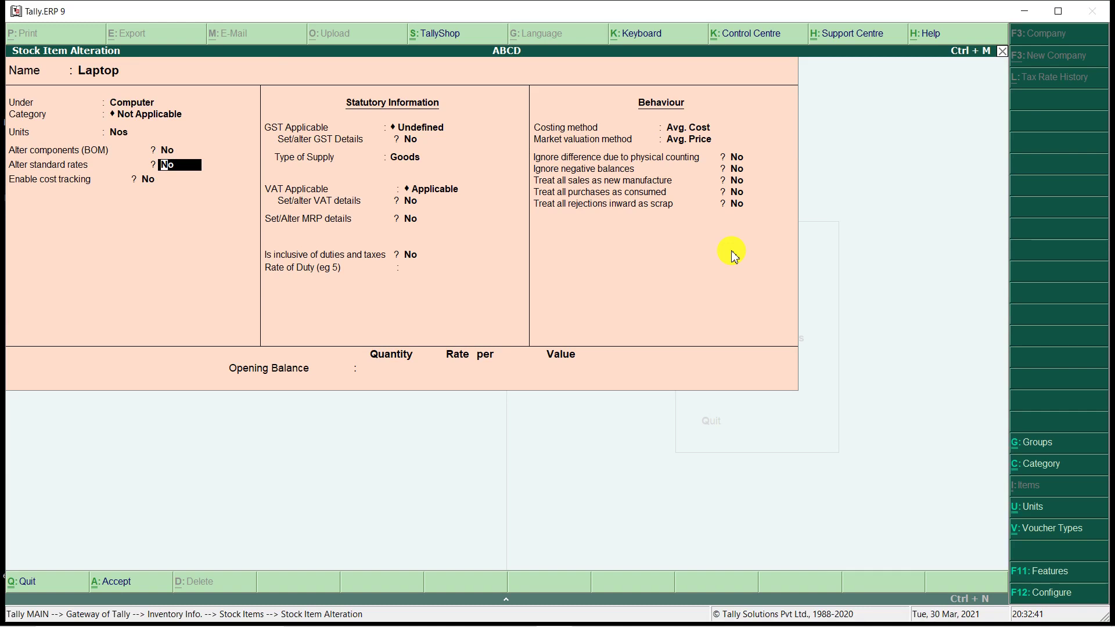
pyautogui.press('Return')
pyautogui.press('Return')
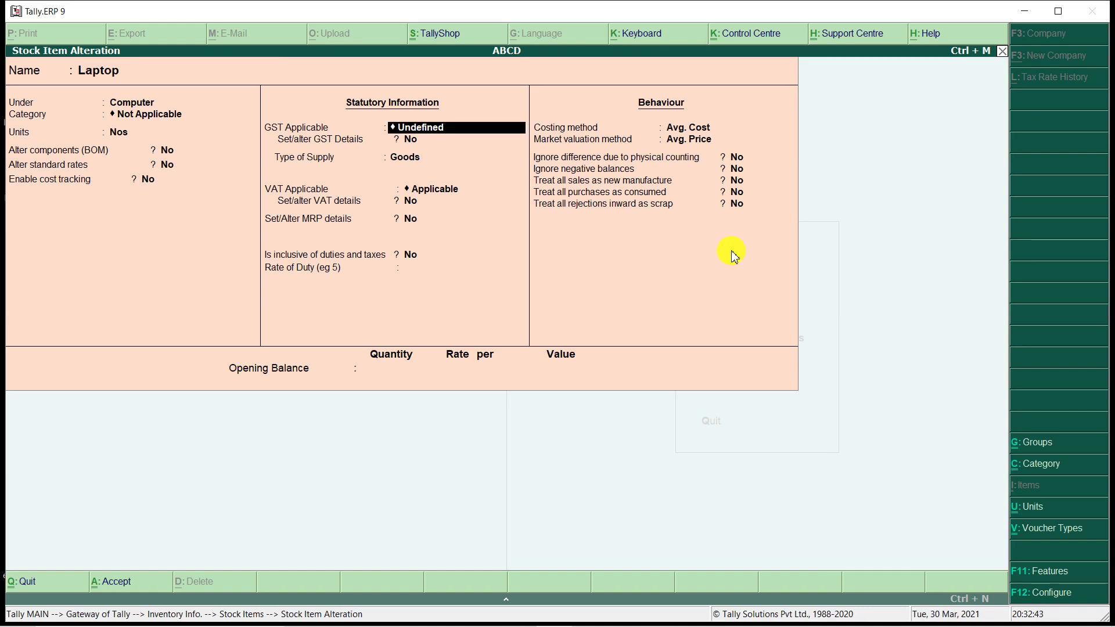
pyautogui.press('Return')
pyautogui.press('Return')
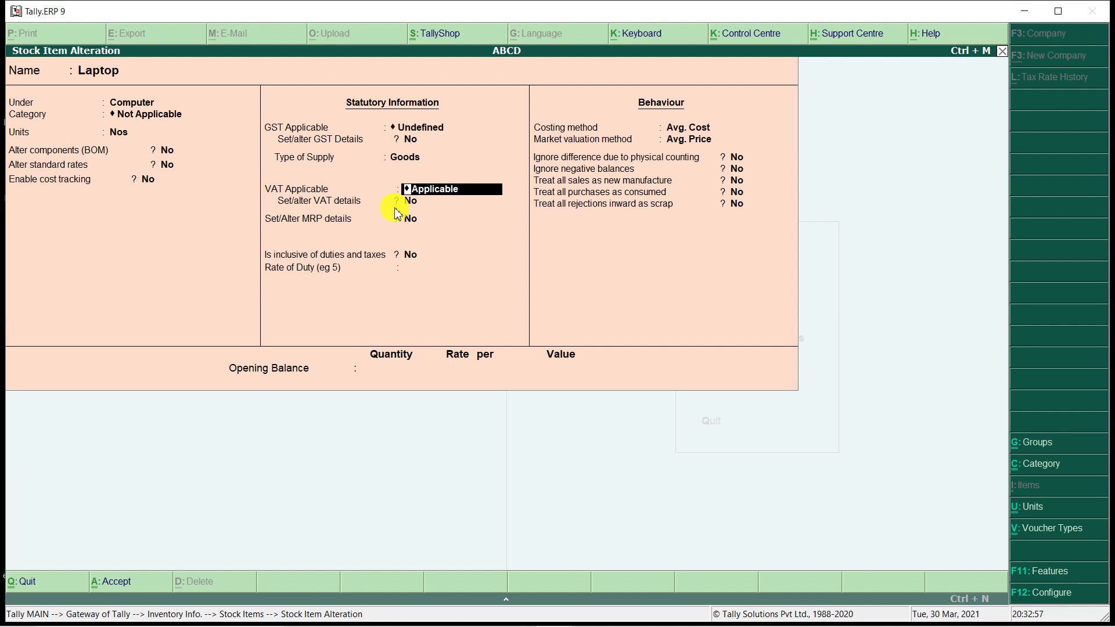
pyautogui.press('Return')
pyautogui.write('Y')
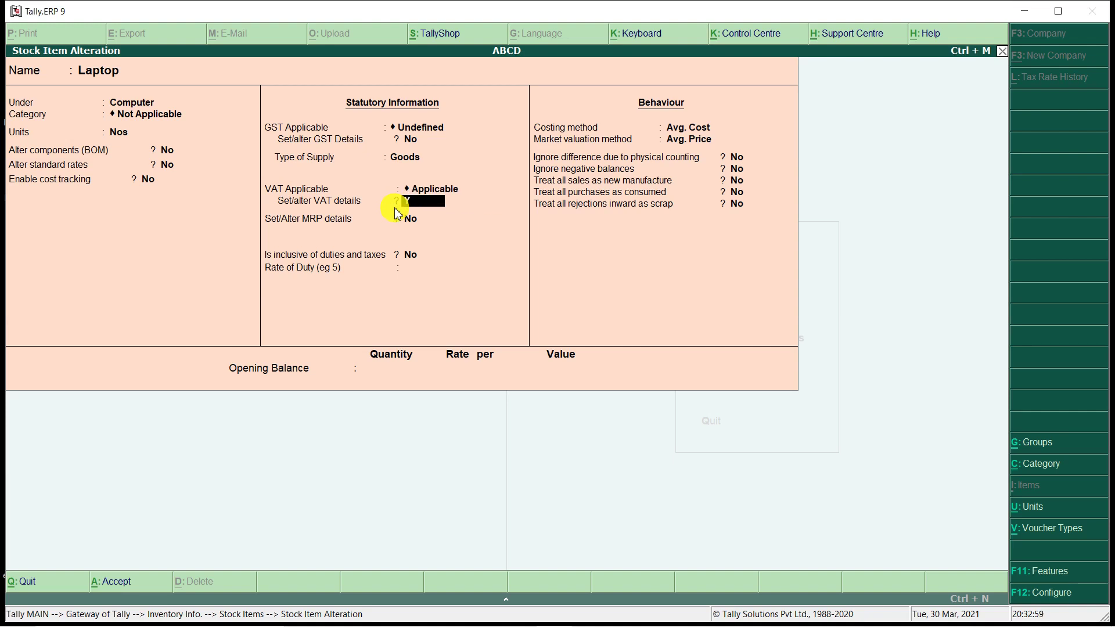
pyautogui.press('Return')
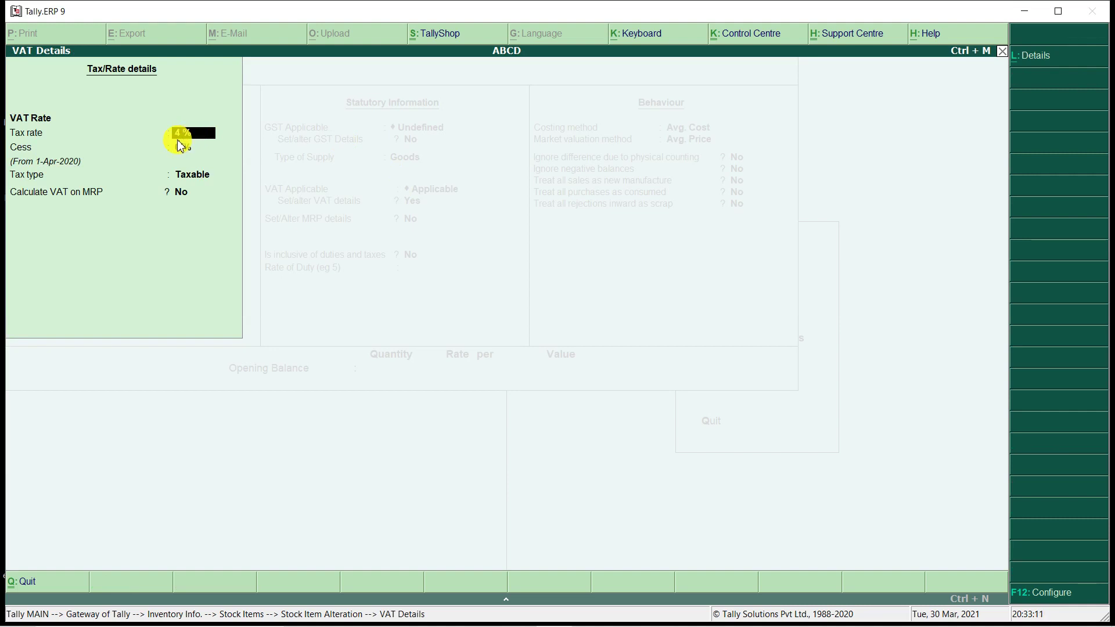
# Accept the Laptop's 4% tax rate, 0% cess and No for VAT on MRP, save the item and return to the Gateway of Tally
pyautogui.press('Return')
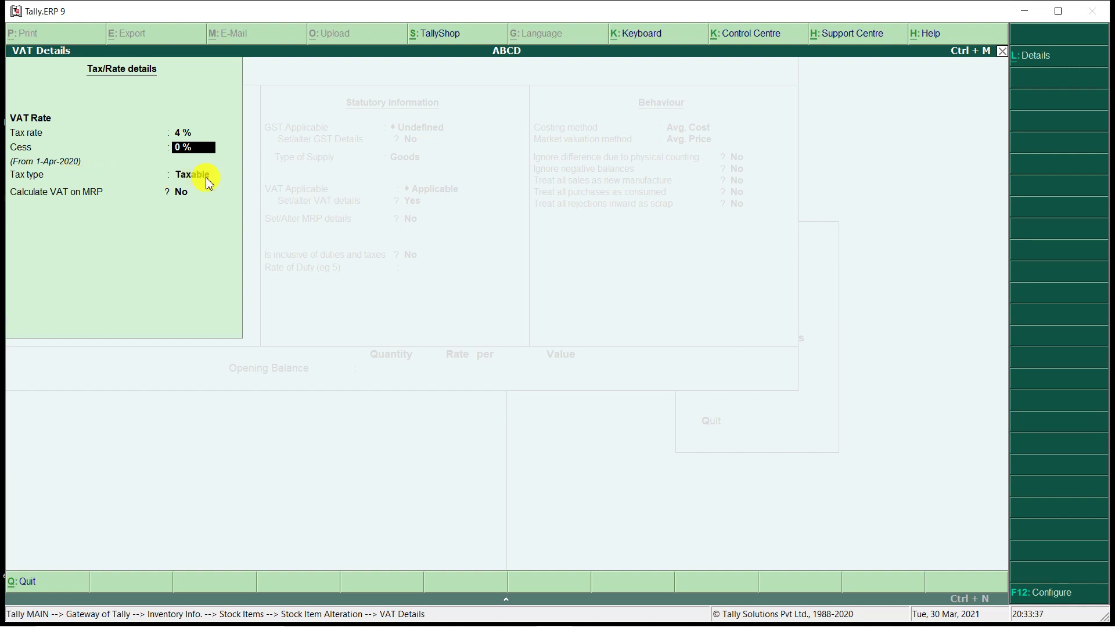
pyautogui.press('Return')
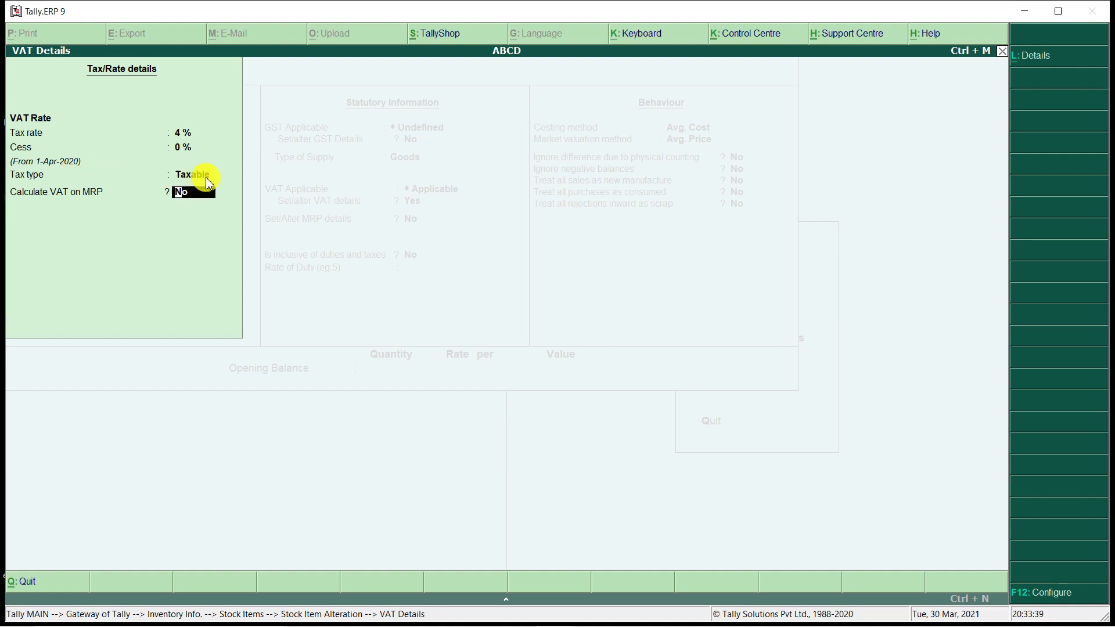
pyautogui.press('Return')
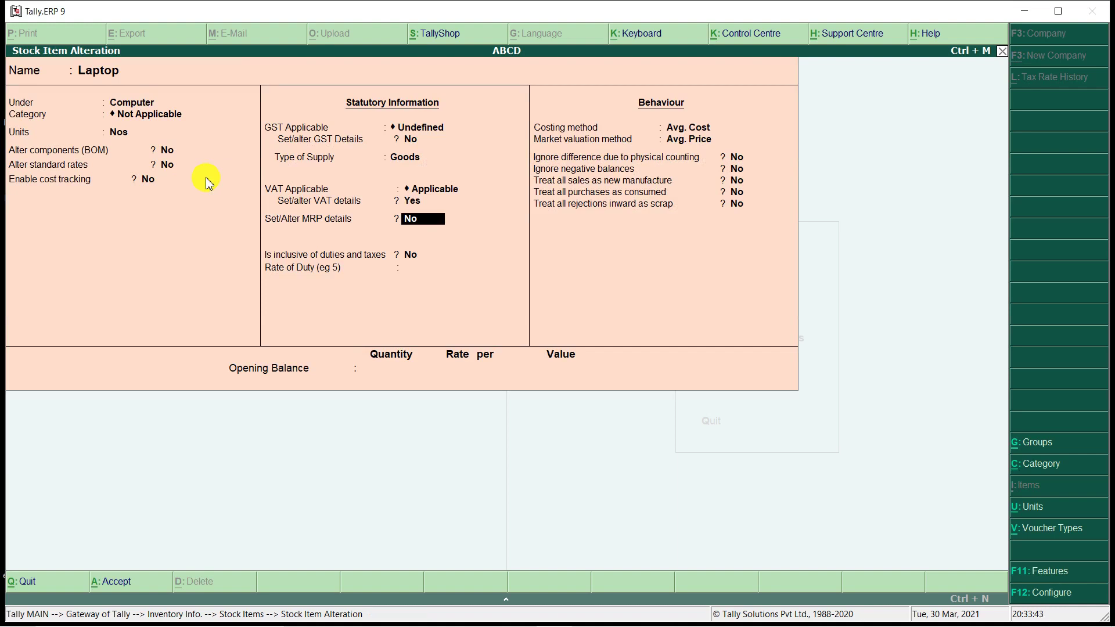
pyautogui.hotkey('ctrl', 'a')
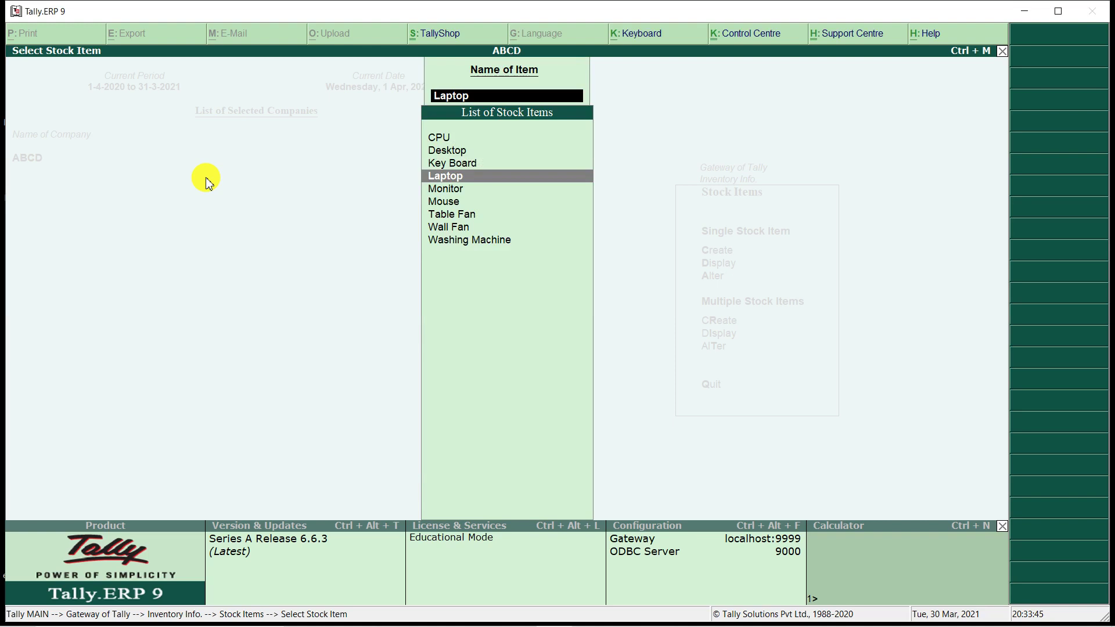
pyautogui.press('Escape')
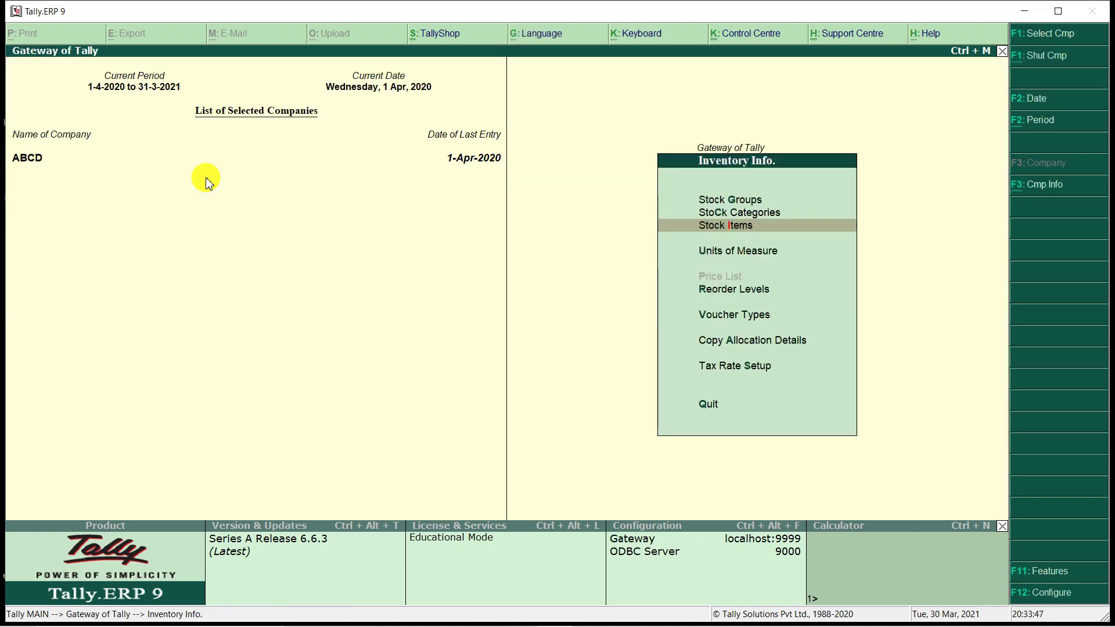
pyautogui.press('Escape')
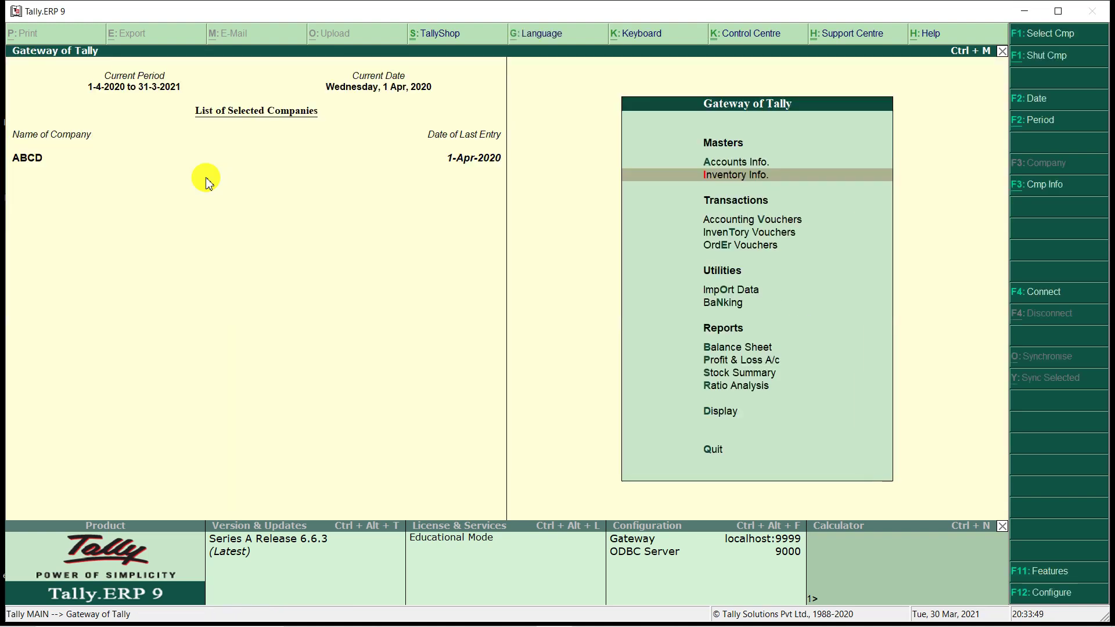
# Open the PKS Computers ledger for alteration from the accounts masters
pyautogui.press('Up')
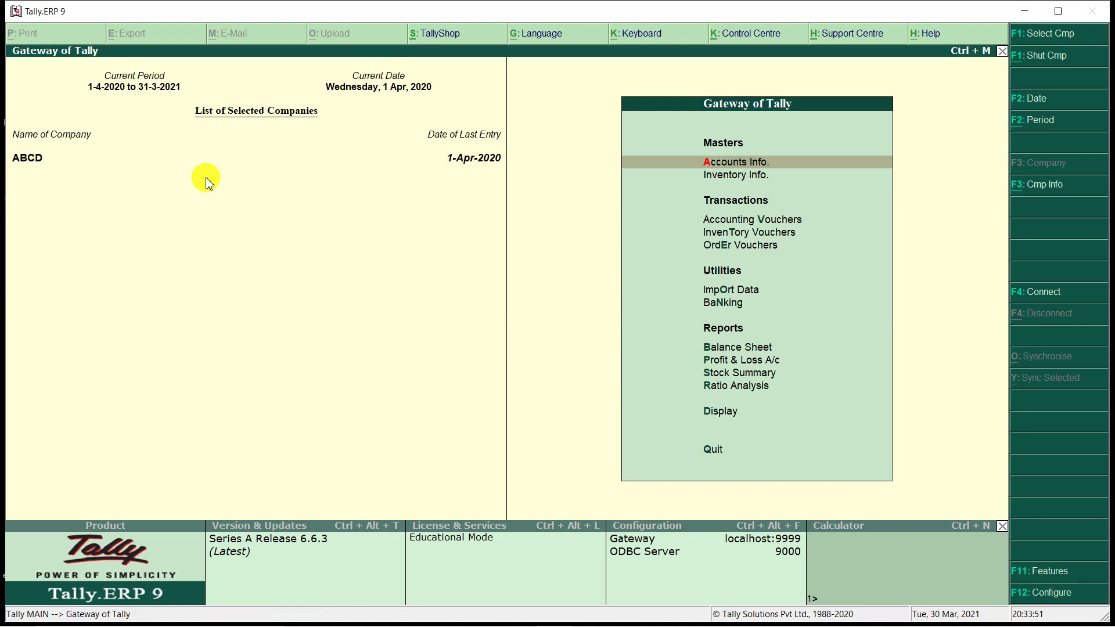
pyautogui.press('Return')
pyautogui.press('Down')
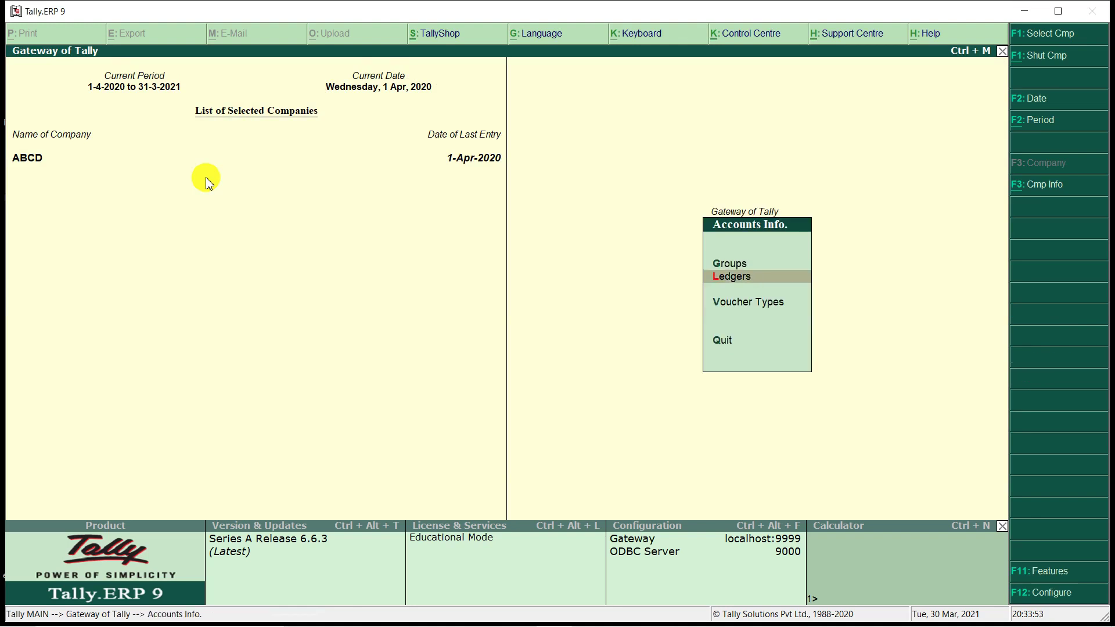
pyautogui.press('Return')
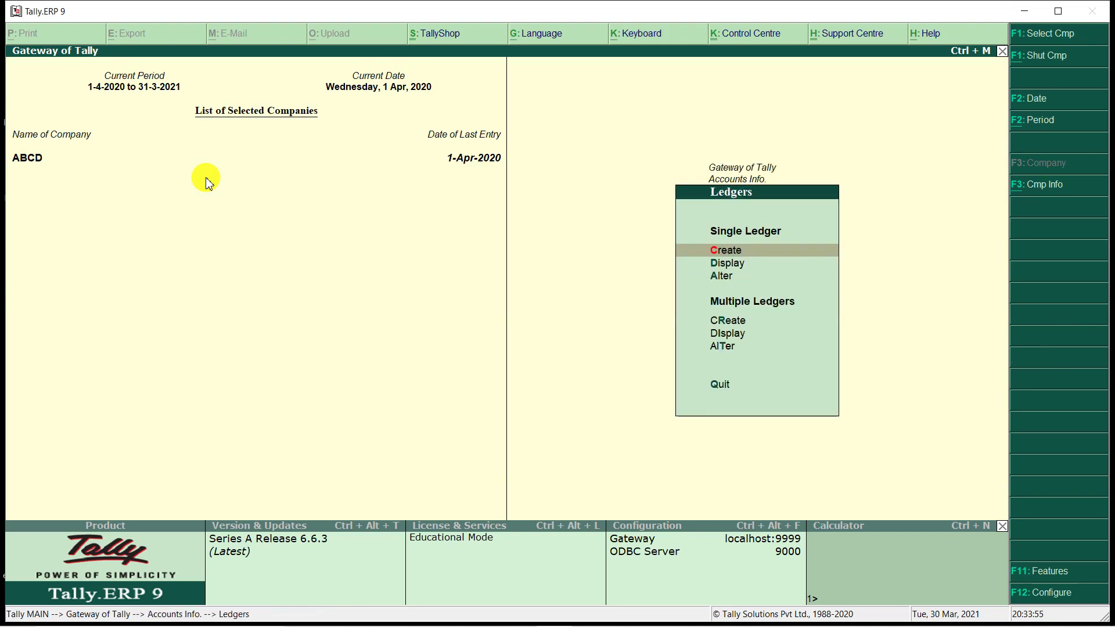
pyautogui.press('Down')
pyautogui.press('Down')
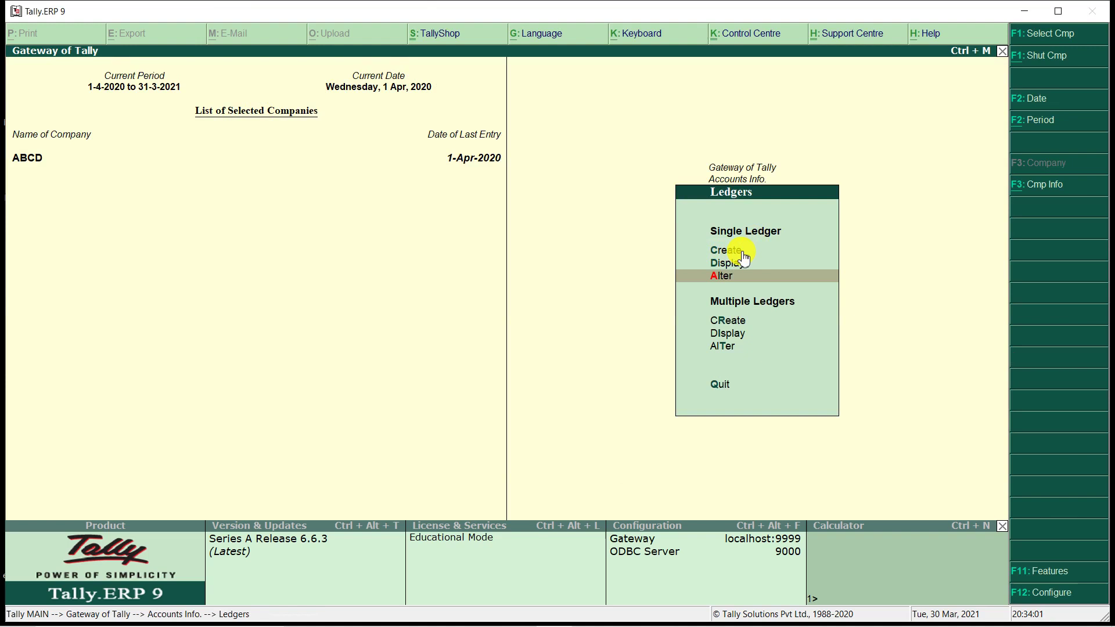
pyautogui.press('Return')
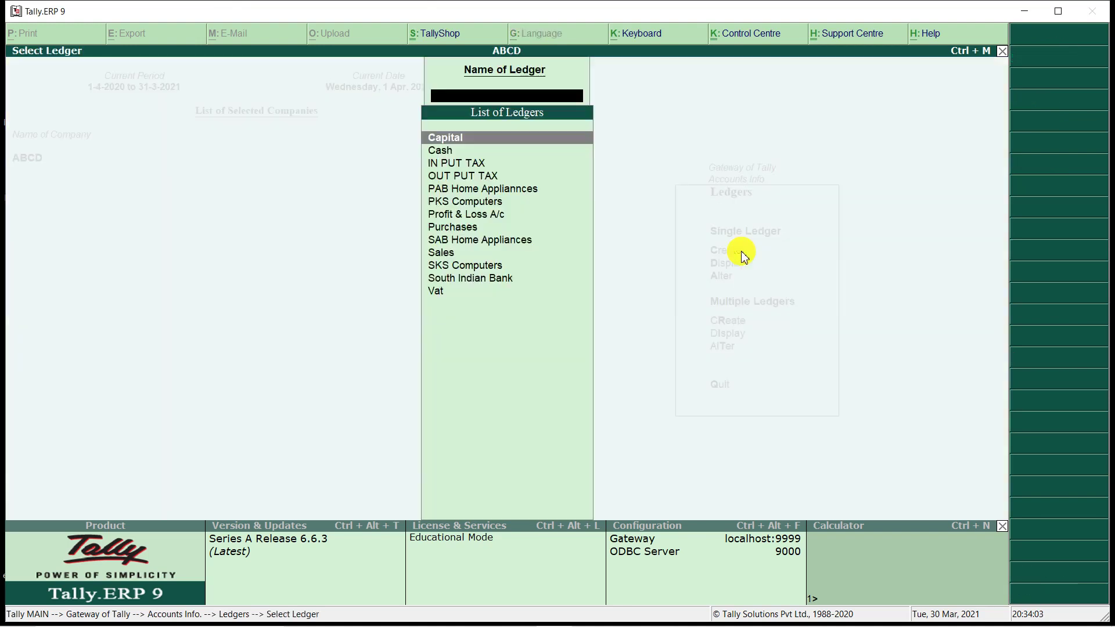
pyautogui.press('Down')
pyautogui.press('Down')
pyautogui.press('Down')
pyautogui.press('Down')
pyautogui.press('Down')
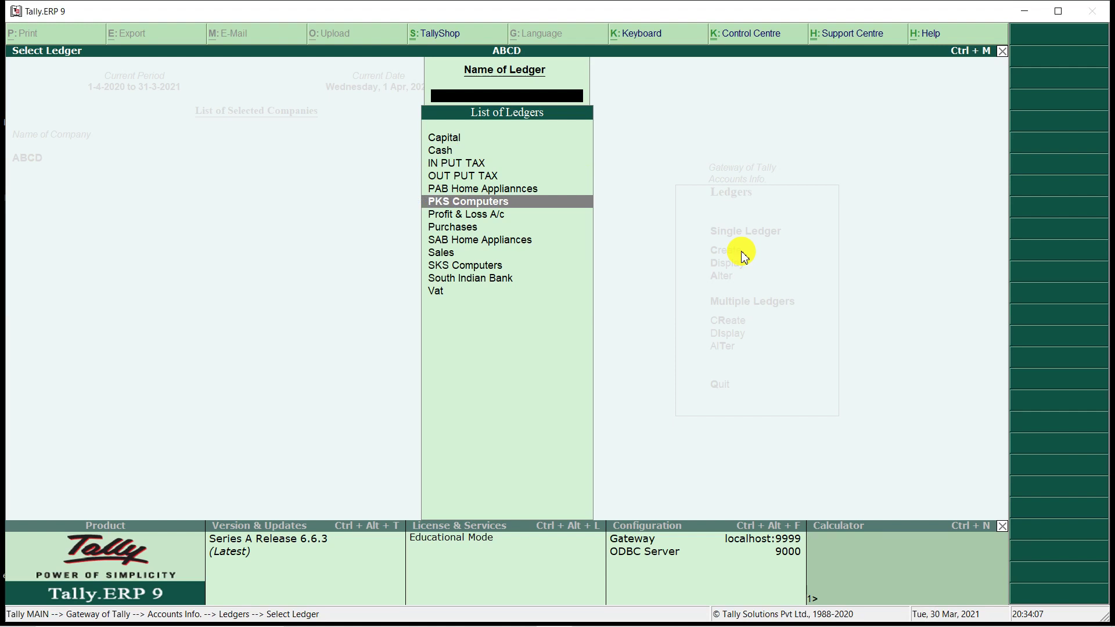
pyautogui.press('Return')
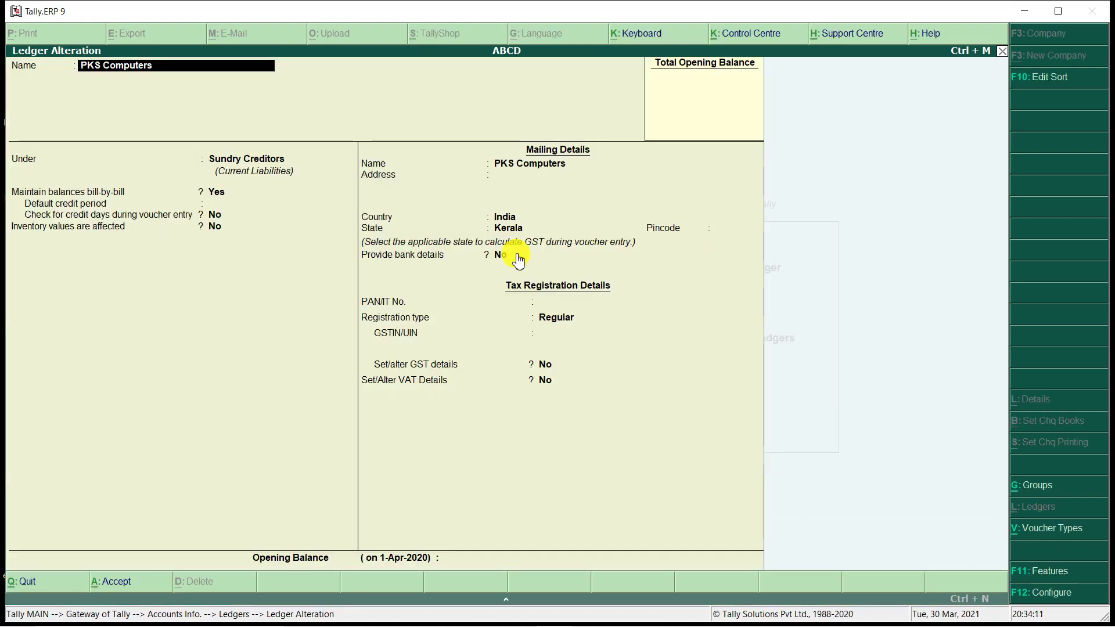
# Keep the PKS Computers ledger's general, mailing and tax registration fields and set its option to set or alter VAT details to Yes
pyautogui.press('Return')
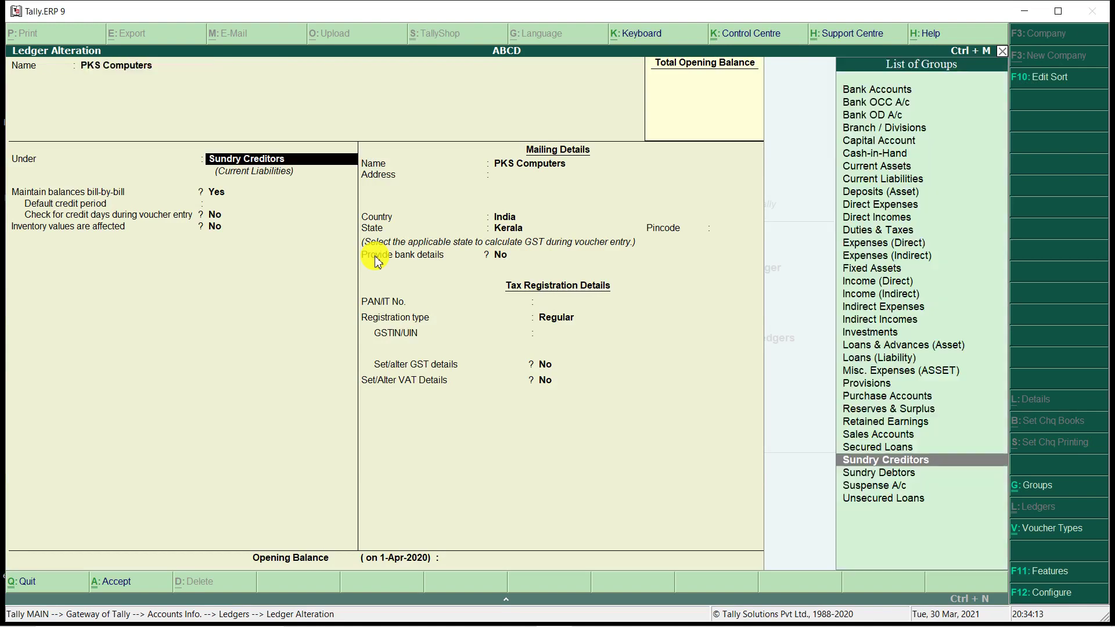
pyautogui.press('Return')
pyautogui.press('Return')
pyautogui.press('Return')
pyautogui.press('Return')
pyautogui.press('Return')
pyautogui.press('Return')
pyautogui.press('Return')
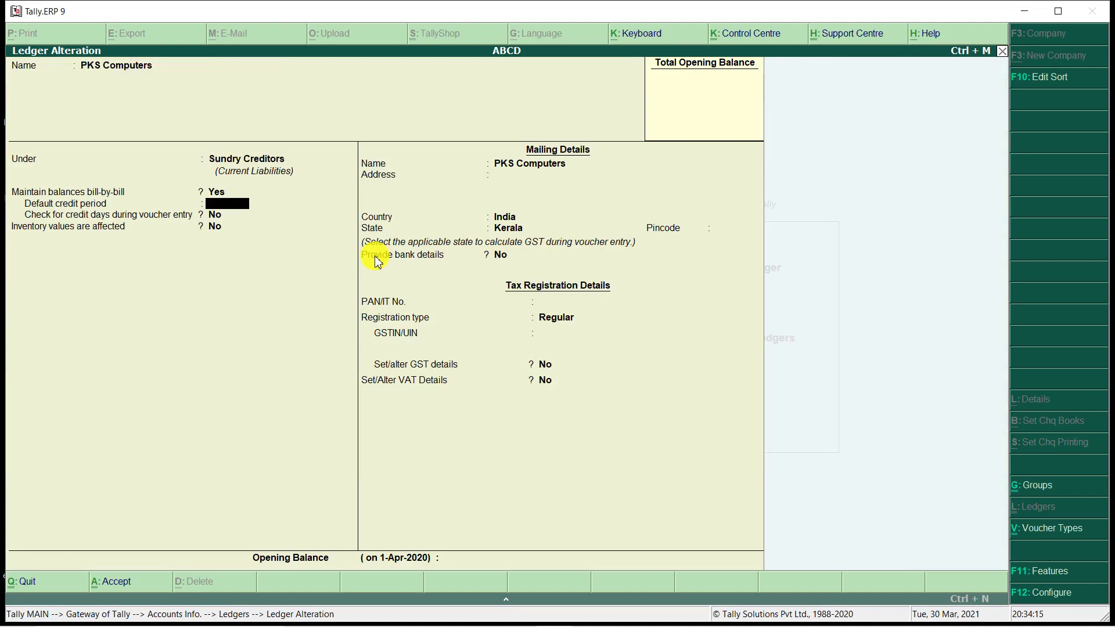
pyautogui.press('Return')
pyautogui.press('Return')
pyautogui.press('Return')
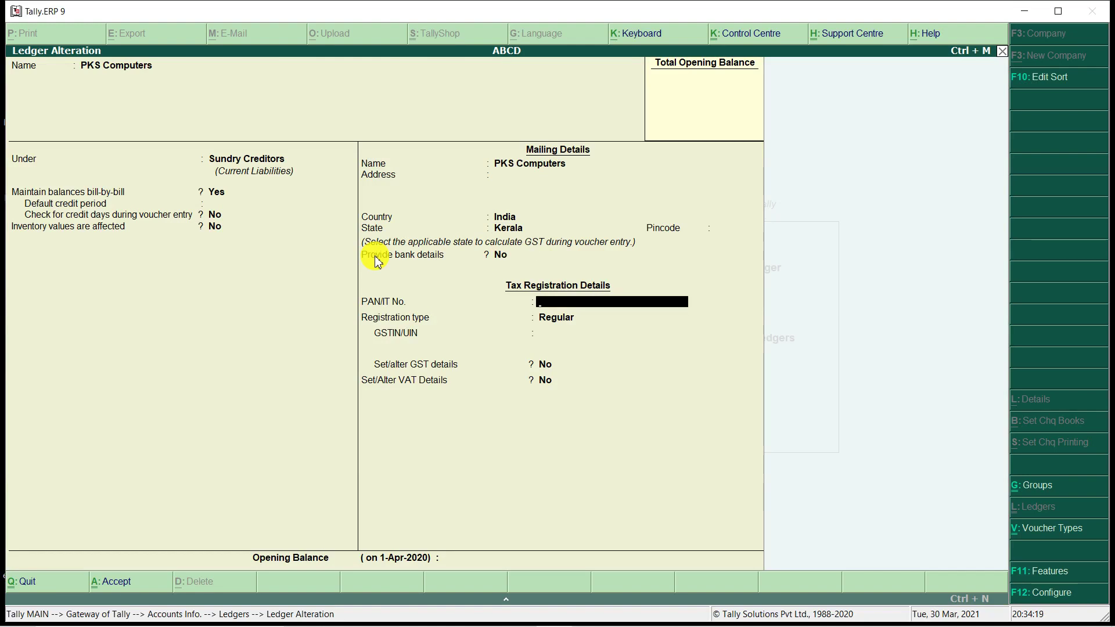
pyautogui.press('Return')
pyautogui.press('Return')
pyautogui.press('Return')
pyautogui.press('Return')
pyautogui.write('Y')
pyautogui.press('Return')
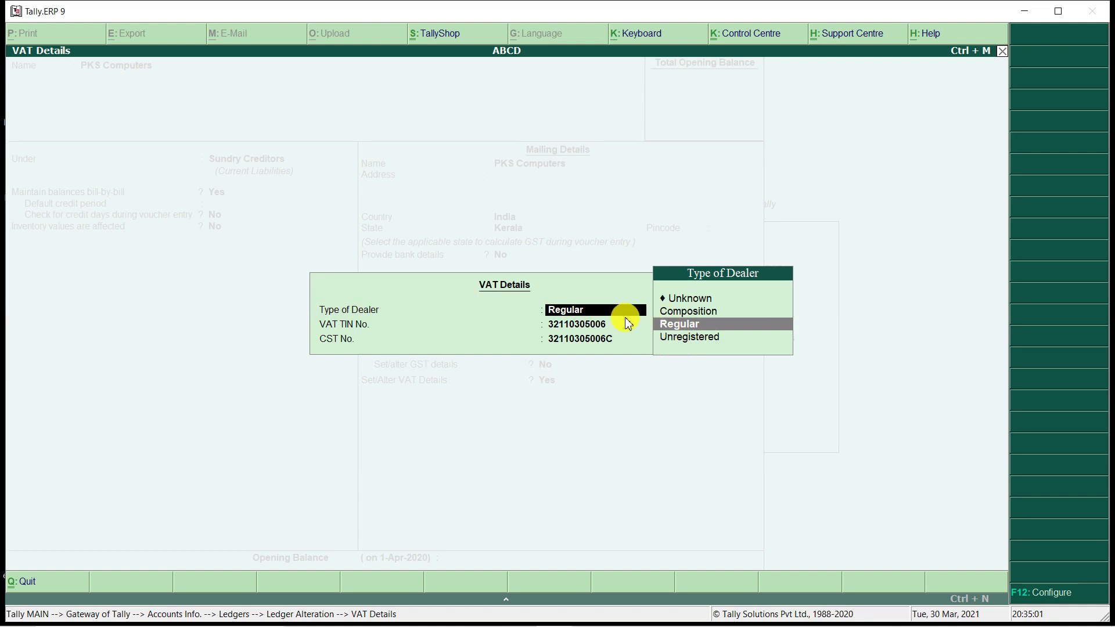
# Accept Regular as PKS Computers' dealer type with its VAT TIN and CST numbers, and save the ledger
pyautogui.press('Return')
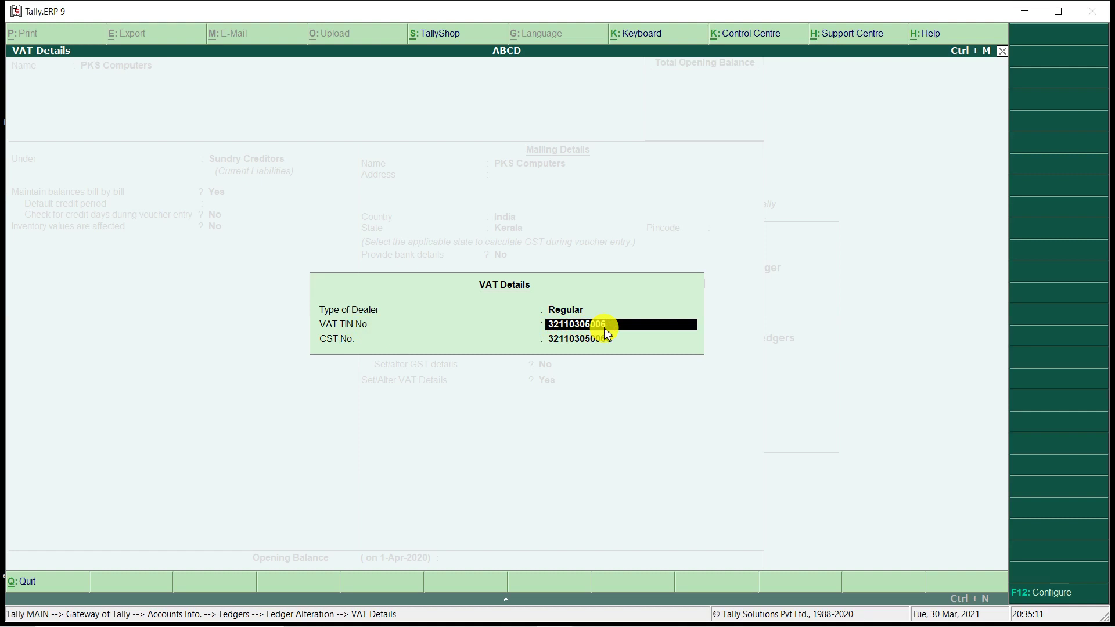
pyautogui.press('Return')
pyautogui.press('Return')
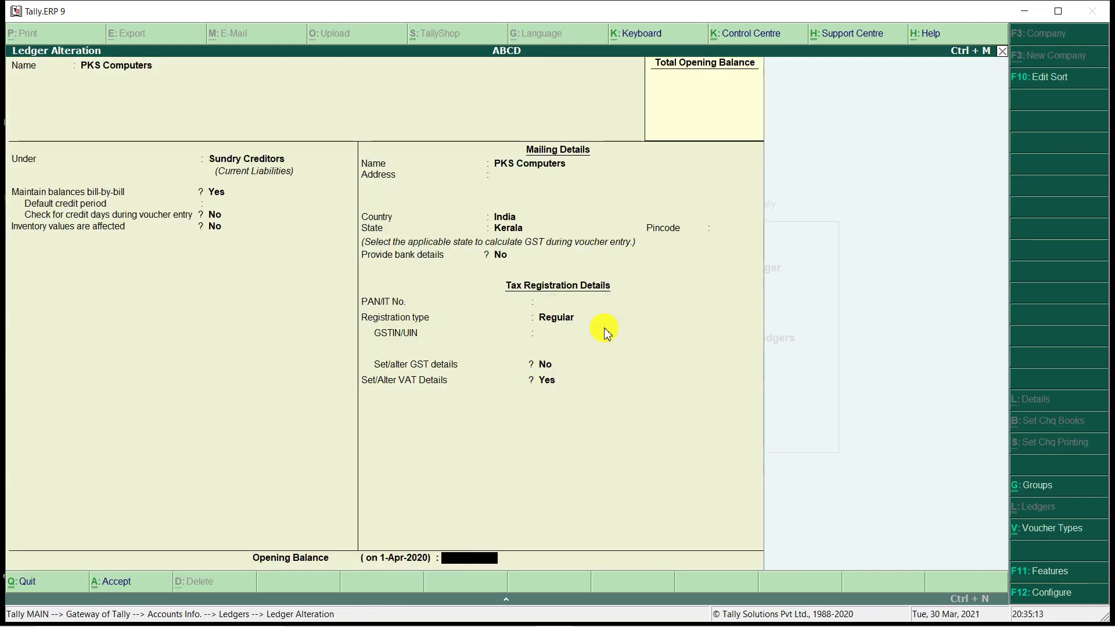
pyautogui.press('Return')
pyautogui.press('Return')
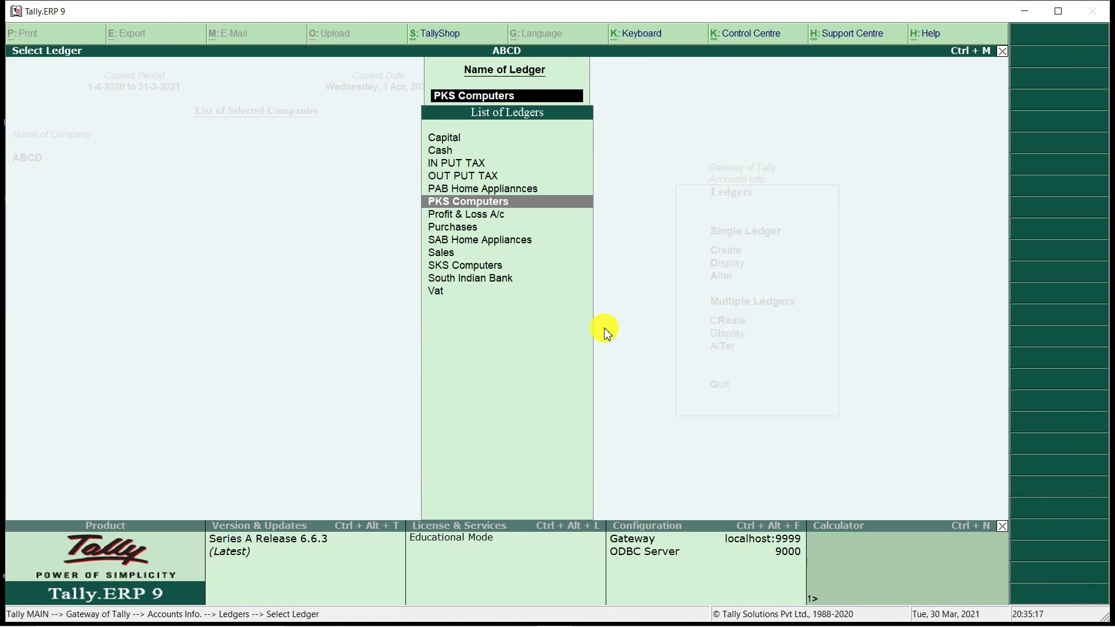
# Open the SKS Computers ledger for alteration
pyautogui.press('Down')
pyautogui.press('Down')
pyautogui.press('Down')
pyautogui.press('Down')
pyautogui.press('Down')
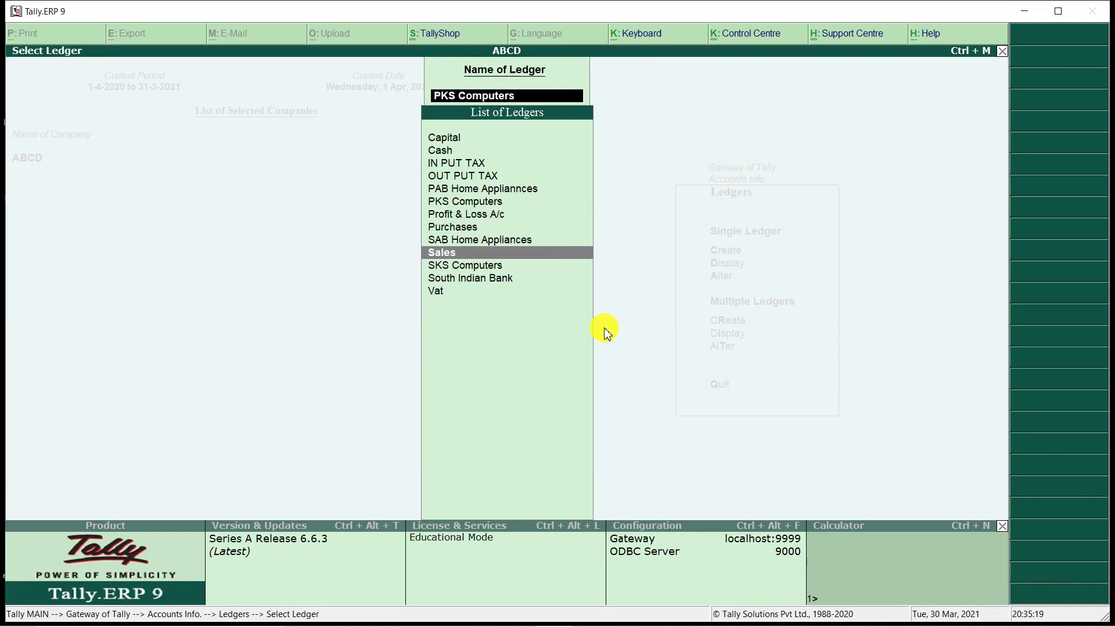
pyautogui.press('Return')
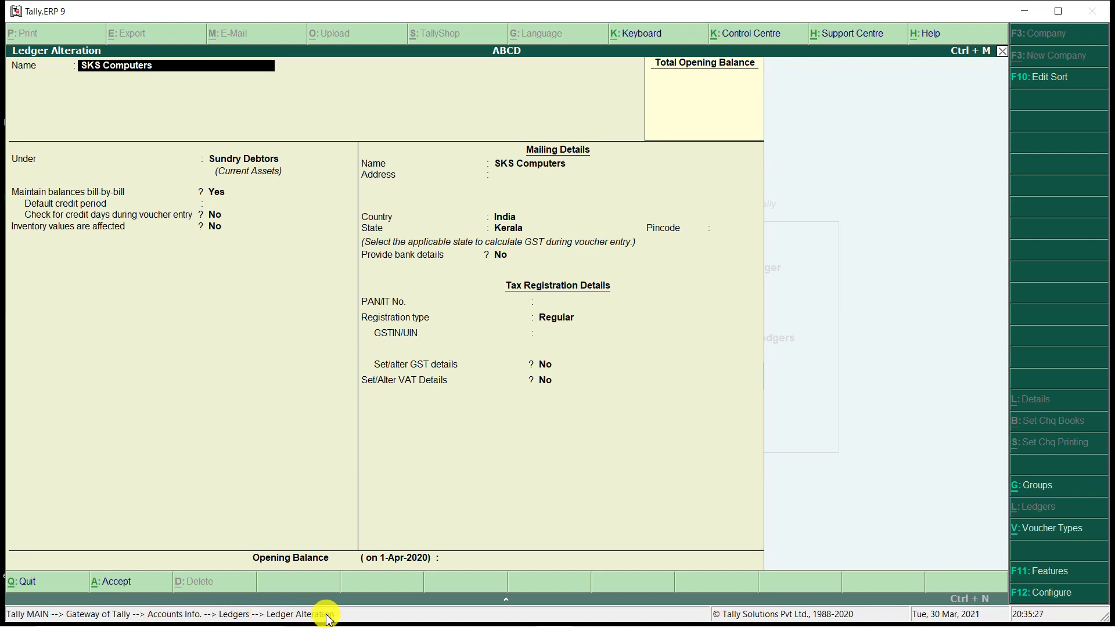
# Keep SKS Computers under Sundry Debtors with its other fields as they are, and set its option to set or alter VAT details to Yes
pyautogui.press('Return')
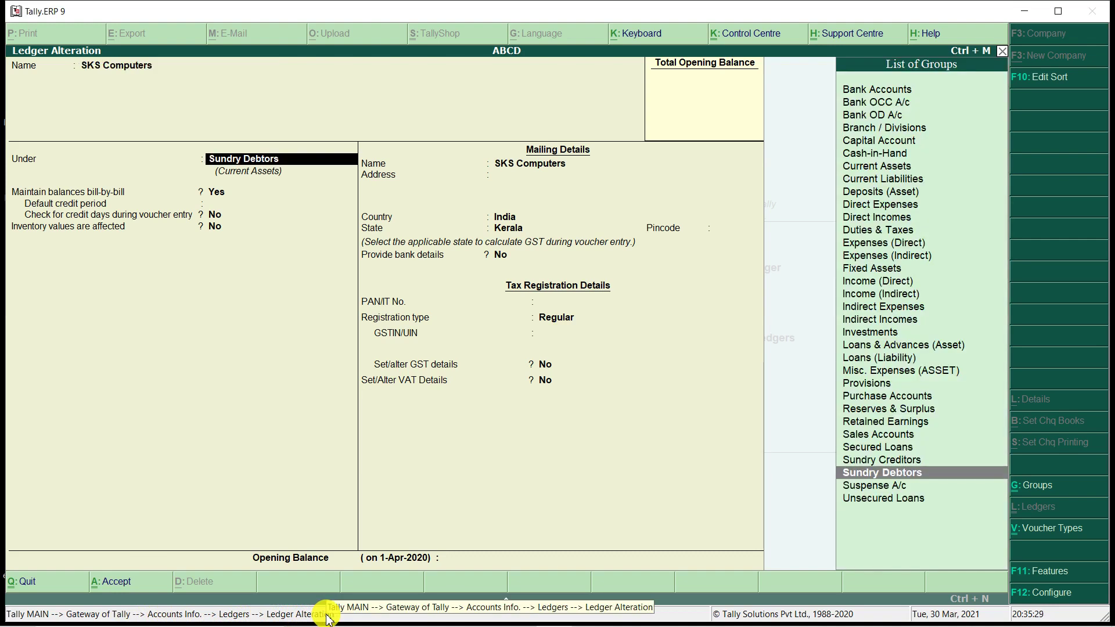
pyautogui.press('Return')
pyautogui.press('Return')
pyautogui.press('Return')
pyautogui.press('Return')
pyautogui.press('Return')
pyautogui.press('Return')
pyautogui.press('Return')
pyautogui.press('Return')
pyautogui.press('Return')
pyautogui.press('Return')
pyautogui.press('Return')
pyautogui.press('Return')
pyautogui.press('Return')
pyautogui.press('Return')
pyautogui.write('y')
pyautogui.press('Return')
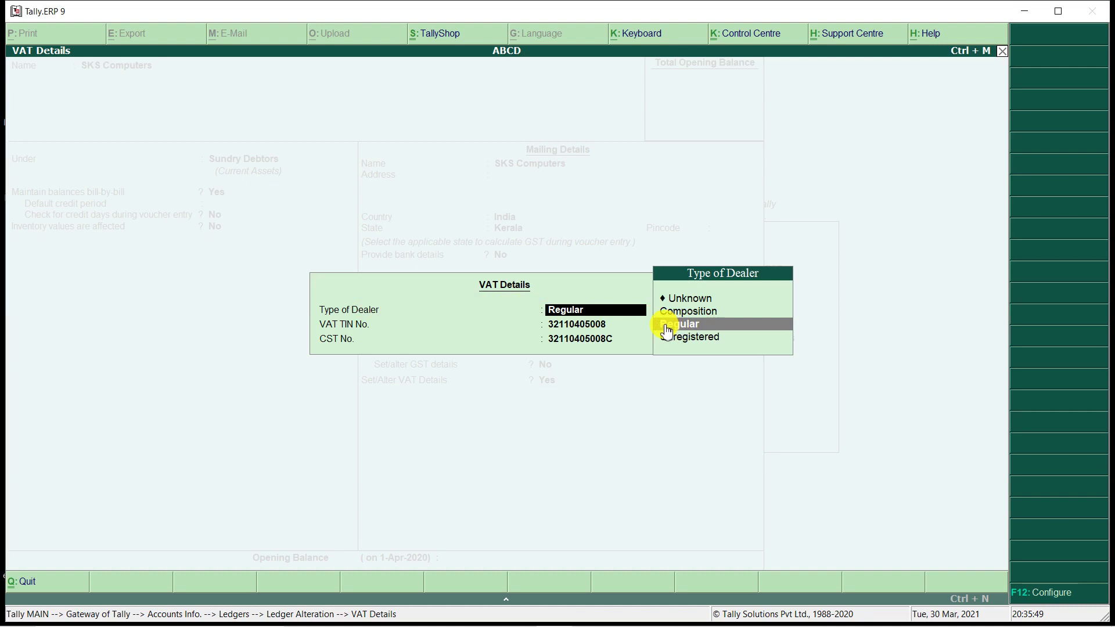
# Accept Regular as SKS Computers' dealer type with its VAT TIN and CST numbers, and save the ledger
pyautogui.click(716, 331)
pyautogui.press('Return')
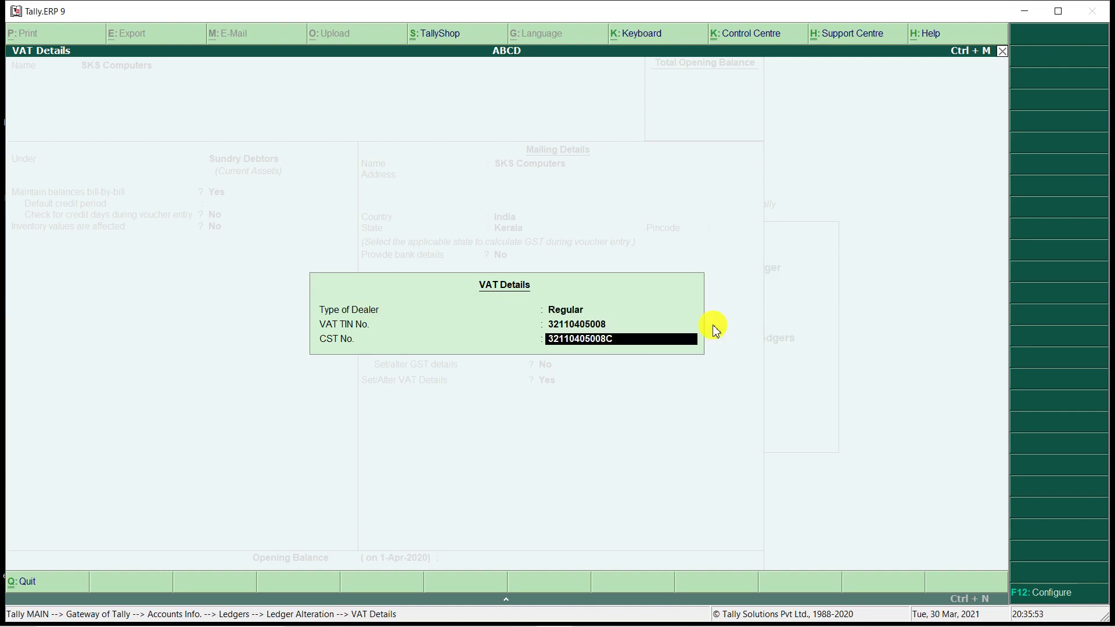
pyautogui.press('Return')
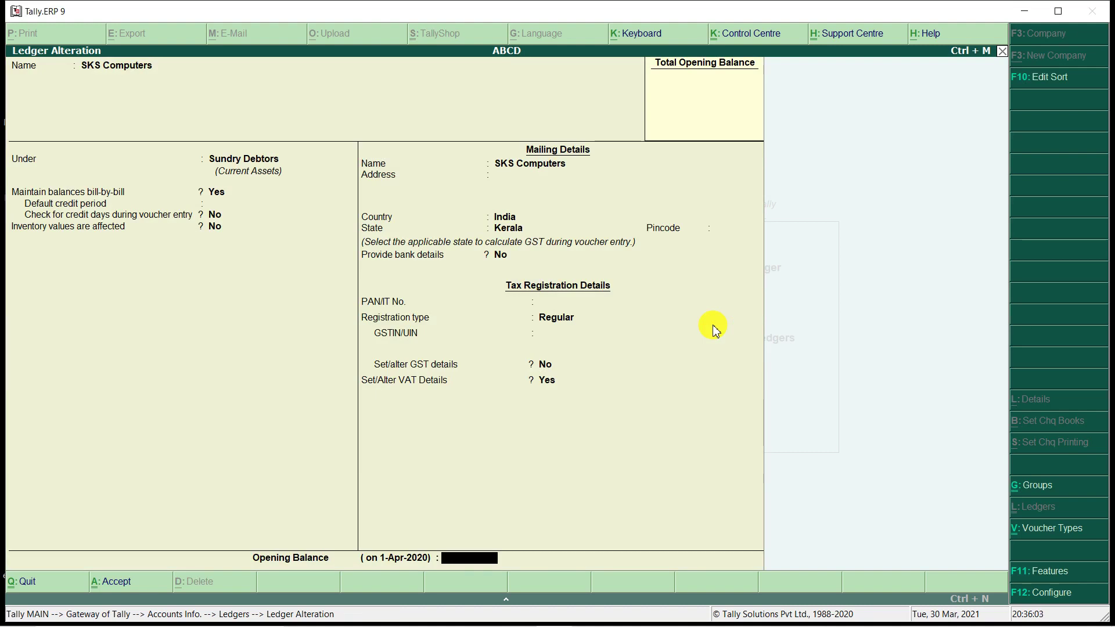
pyautogui.hotkey('ctrl', 'a')
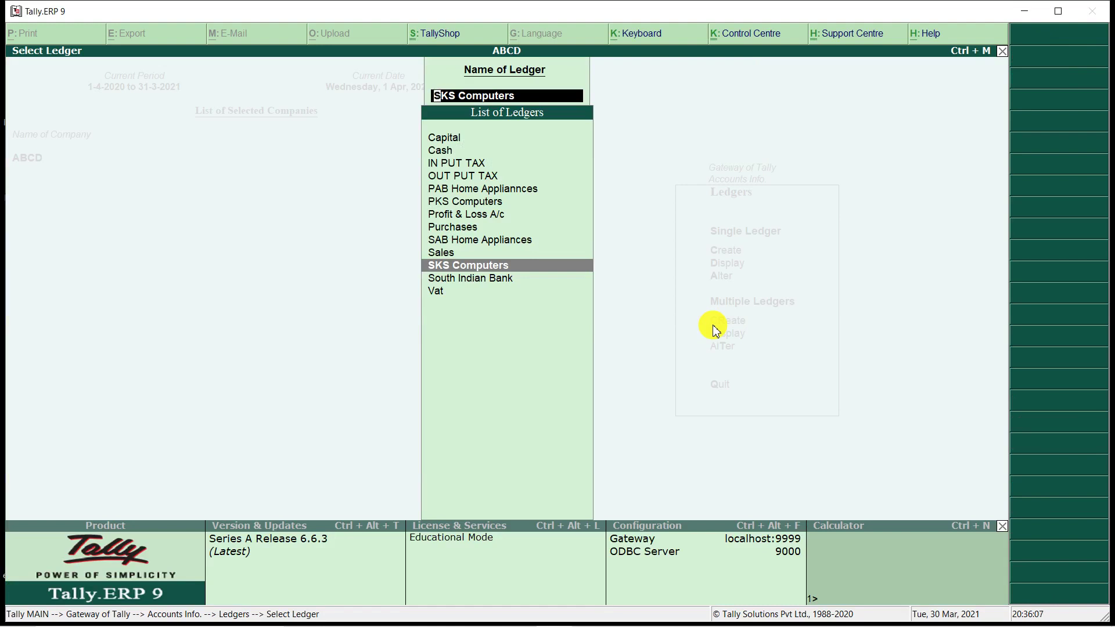
# Open the Purchases ledger for alteration
pyautogui.press('Up')
pyautogui.press('Up')
pyautogui.press('Up')
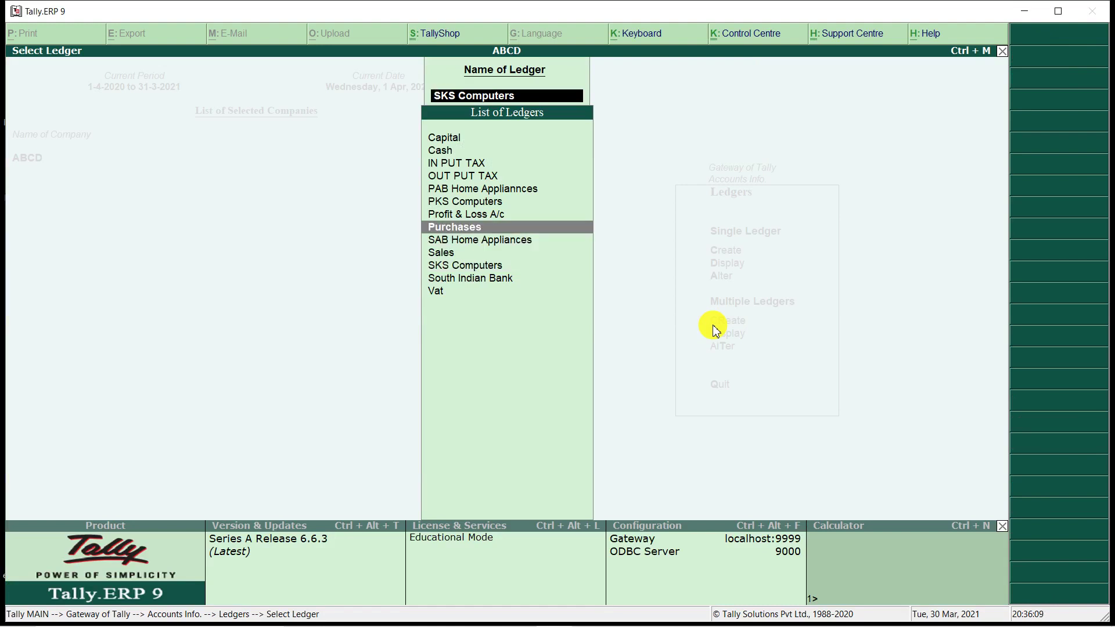
pyautogui.press('Return')
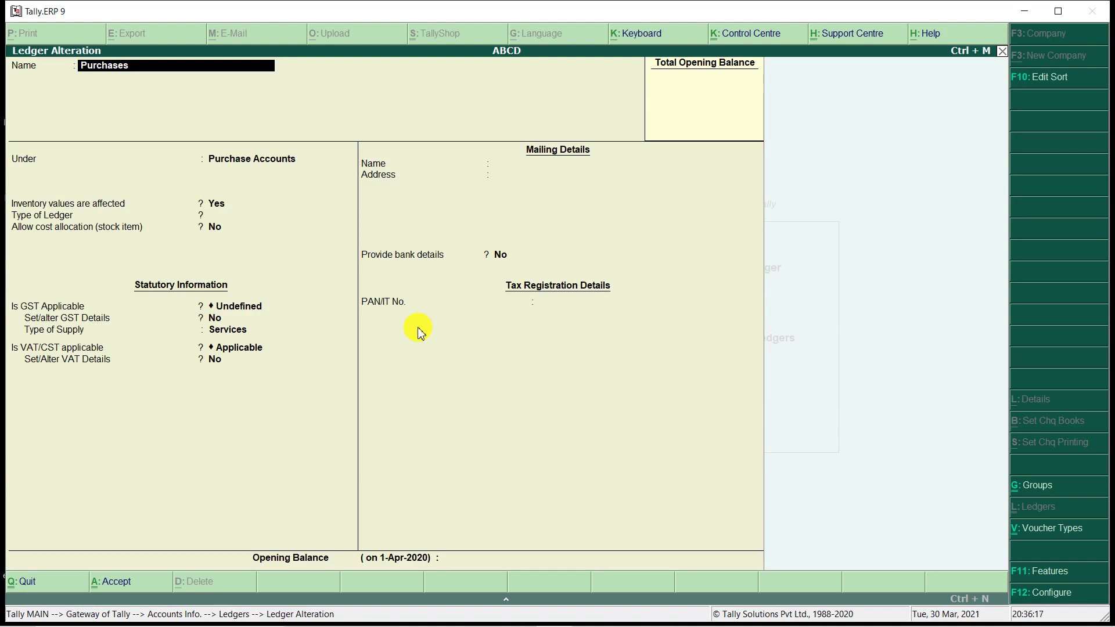
# Set the Purchases ledger type to Not Applicable, keep VAT/CST Applicable and set its option to set or alter VAT details to Yes
pyautogui.press('Return')
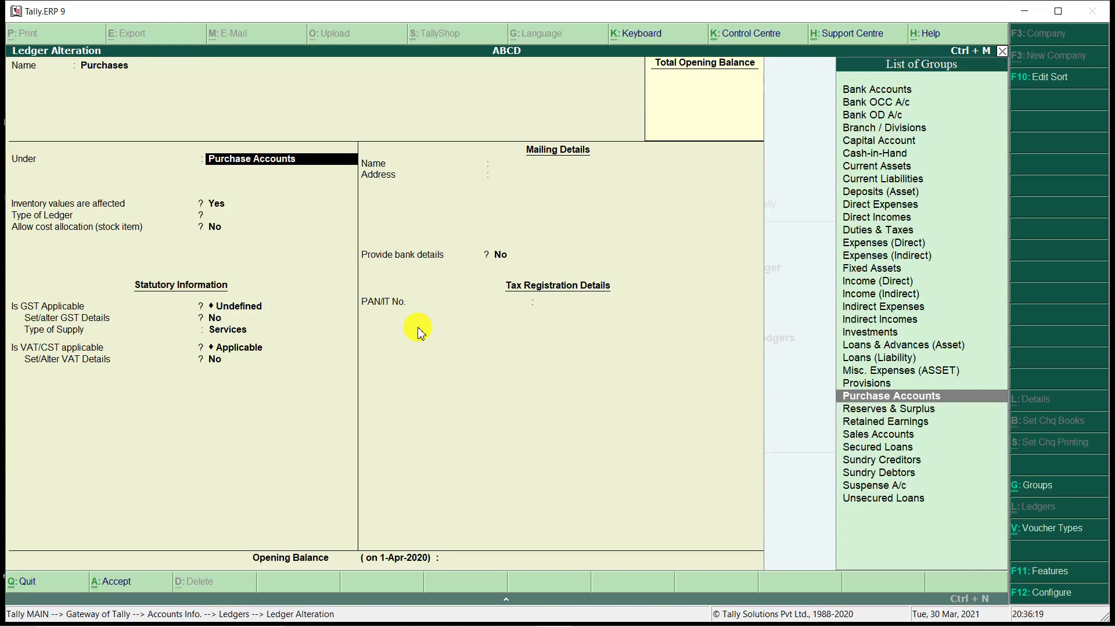
pyautogui.press('Return')
pyautogui.press('Return')
pyautogui.press('Return')
pyautogui.press('Return')
pyautogui.press('Return')
pyautogui.press('Return')
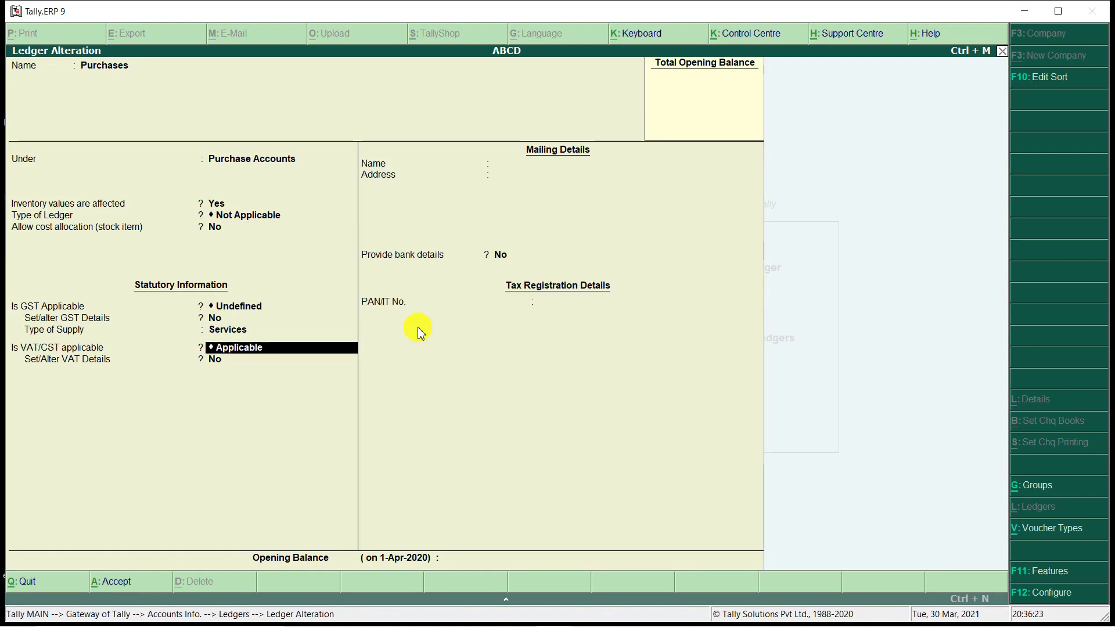
pyautogui.press('Return')
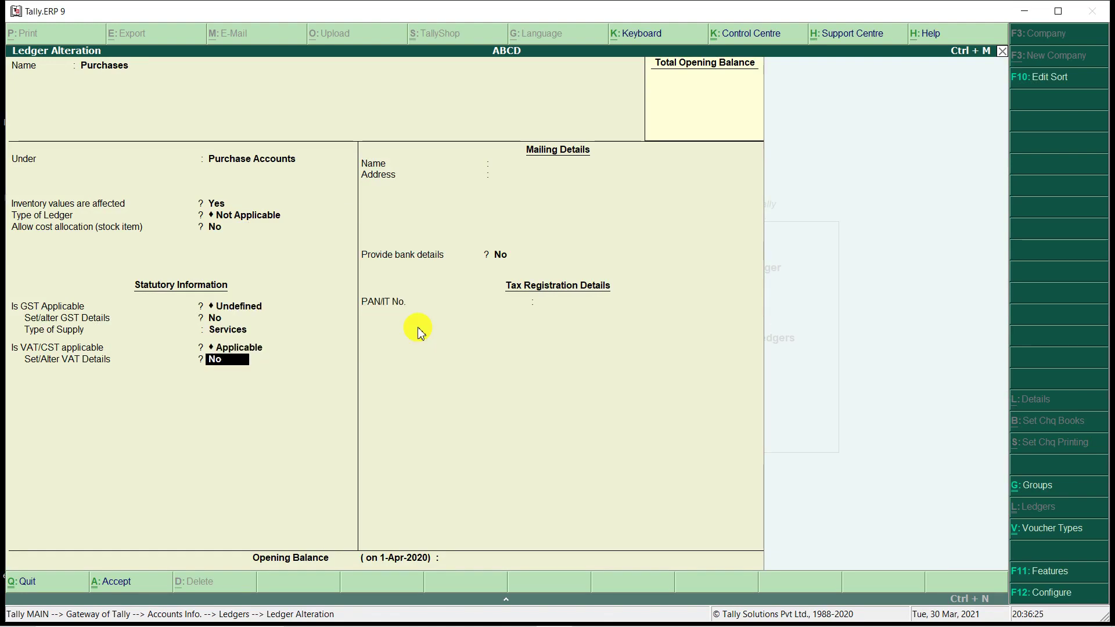
pyautogui.write('Y')
pyautogui.press('Return')
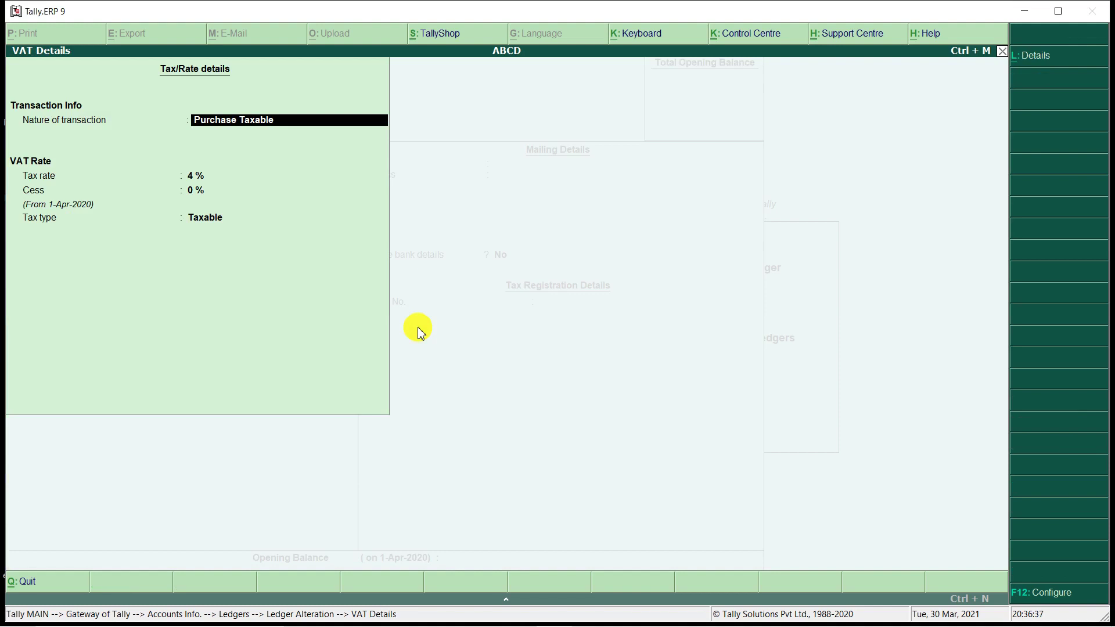
# Accept Purchase Taxable with a 4% tax rate and 0% cess for the Purchases ledger, and save it
pyautogui.press('Return')
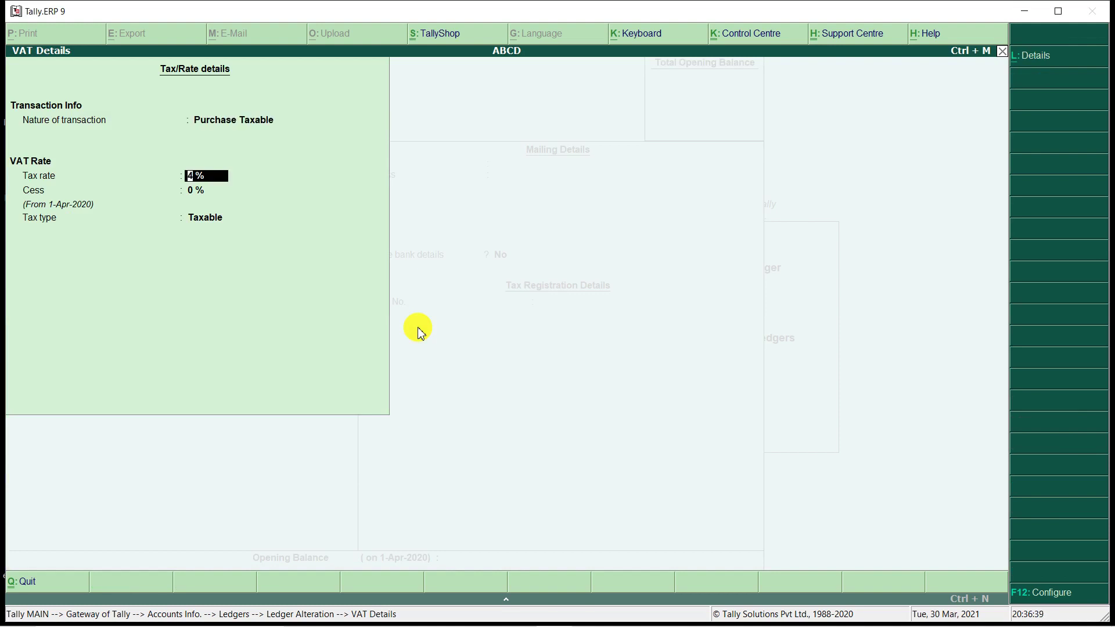
pyautogui.press('Return')
pyautogui.press('Return')
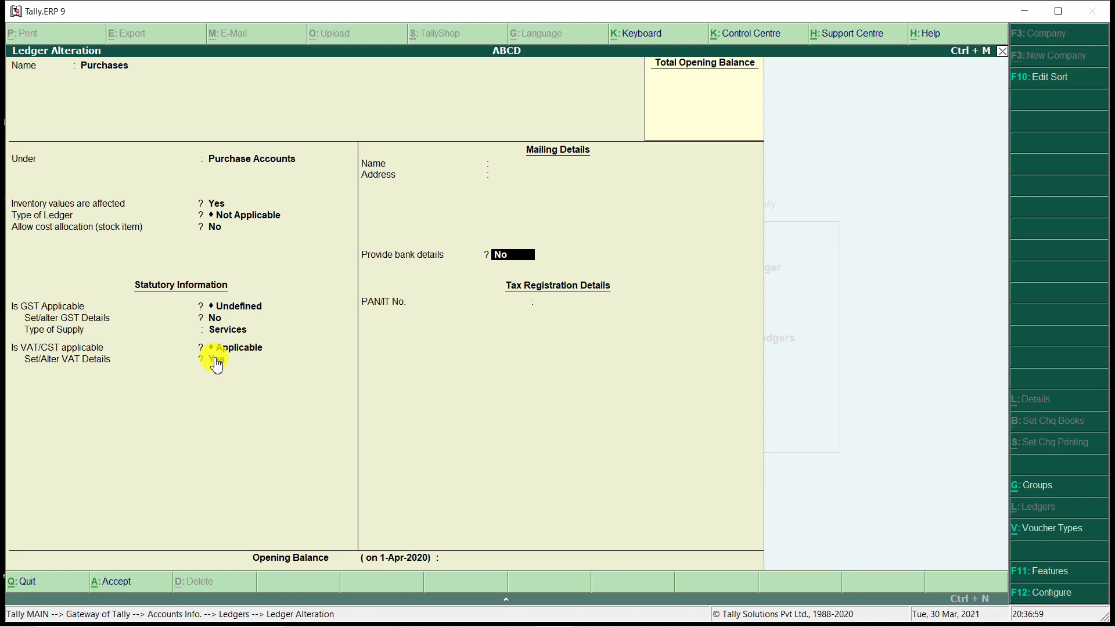
pyautogui.press('Return')
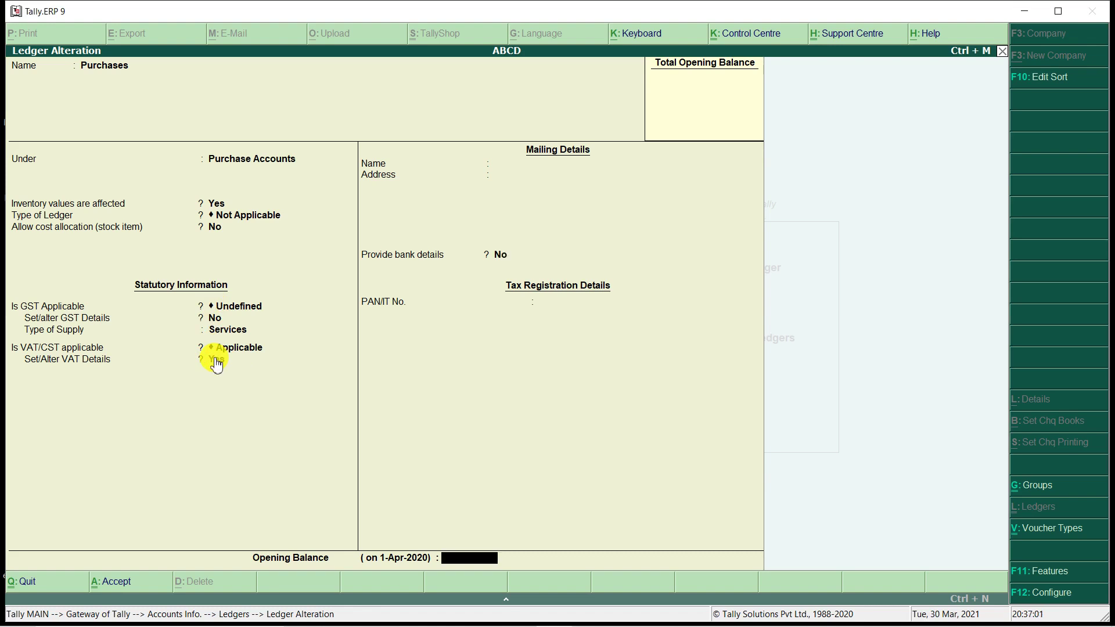
pyautogui.hotkey('ctrl', 'a')
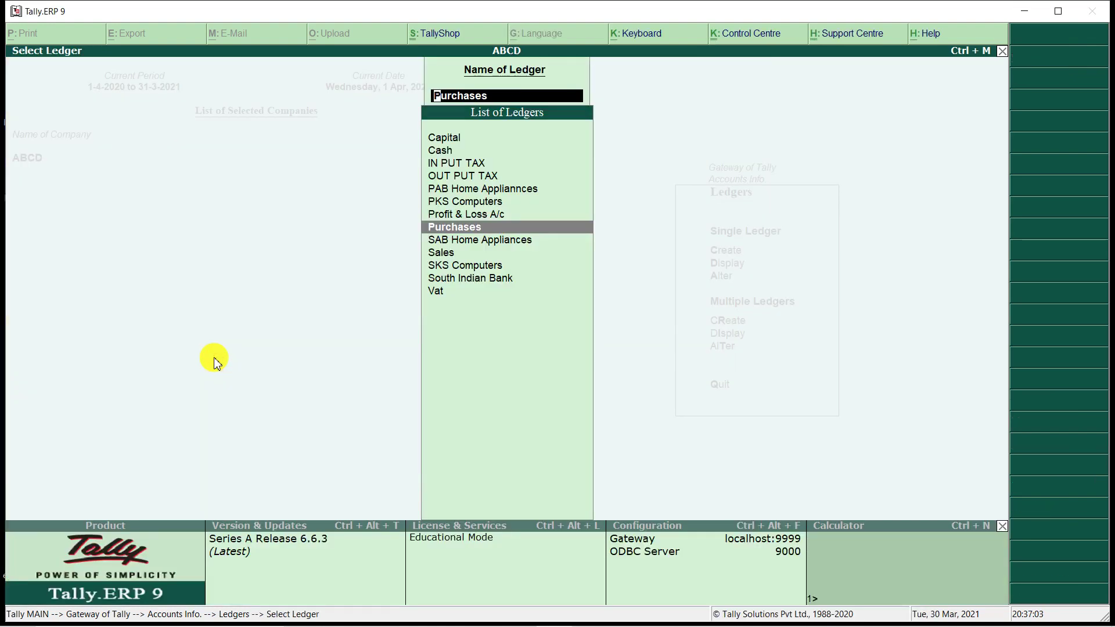
# Open the Sales ledger for alteration, keep VAT/CST Applicable and set its option to set or alter VAT details to Yes
pyautogui.press('Down')
pyautogui.press('Down')
pyautogui.press('Return')
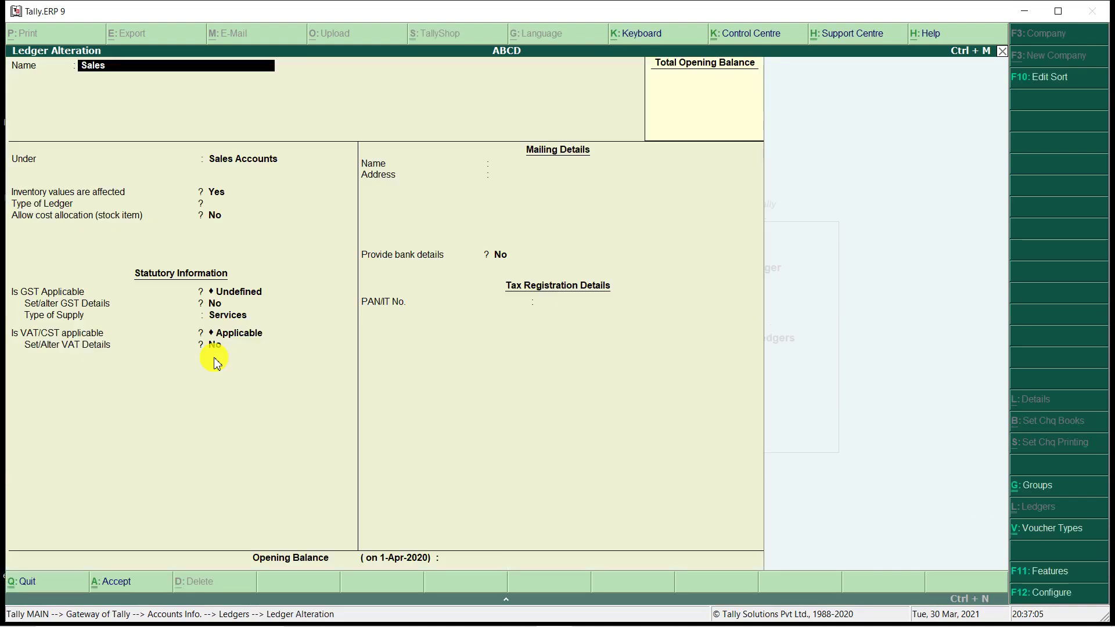
pyautogui.click(236, 335)
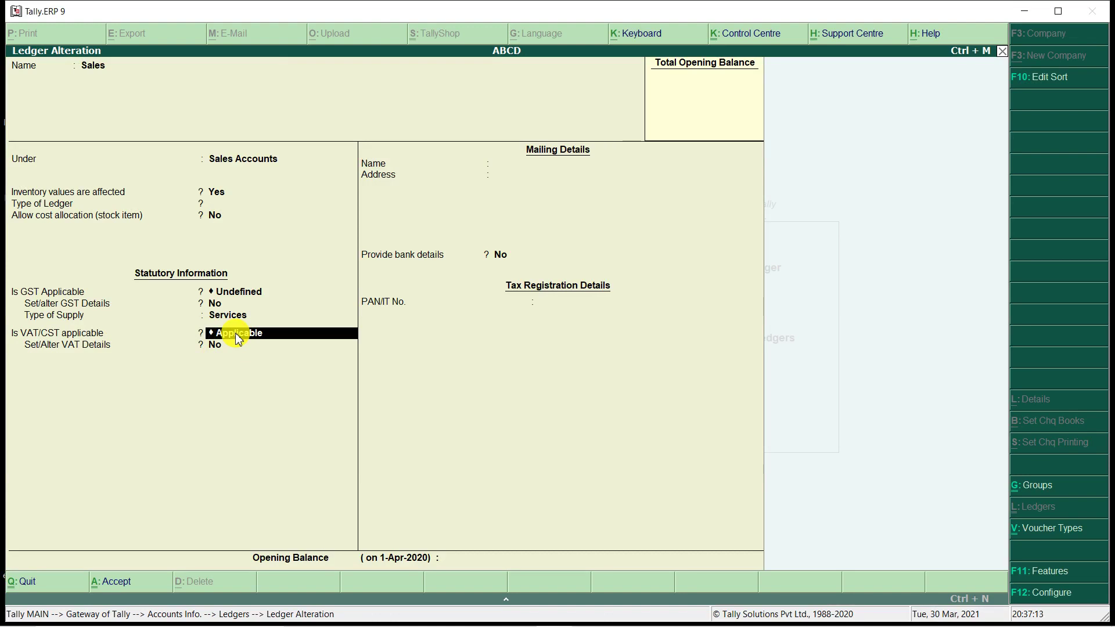
pyautogui.press('Return')
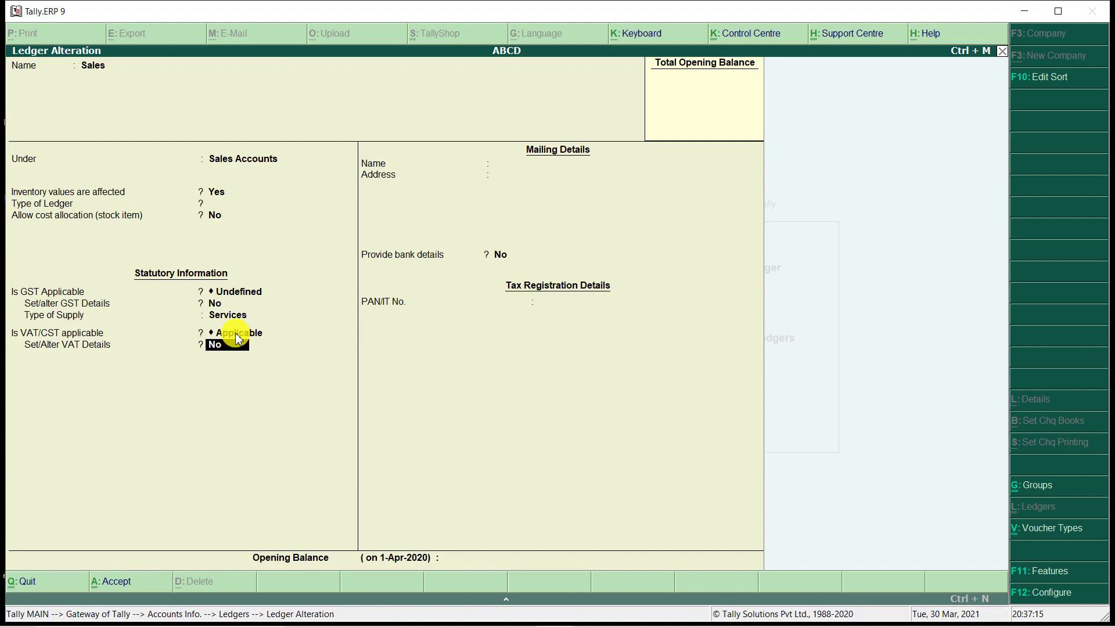
pyautogui.write('y')
pyautogui.press('Return')
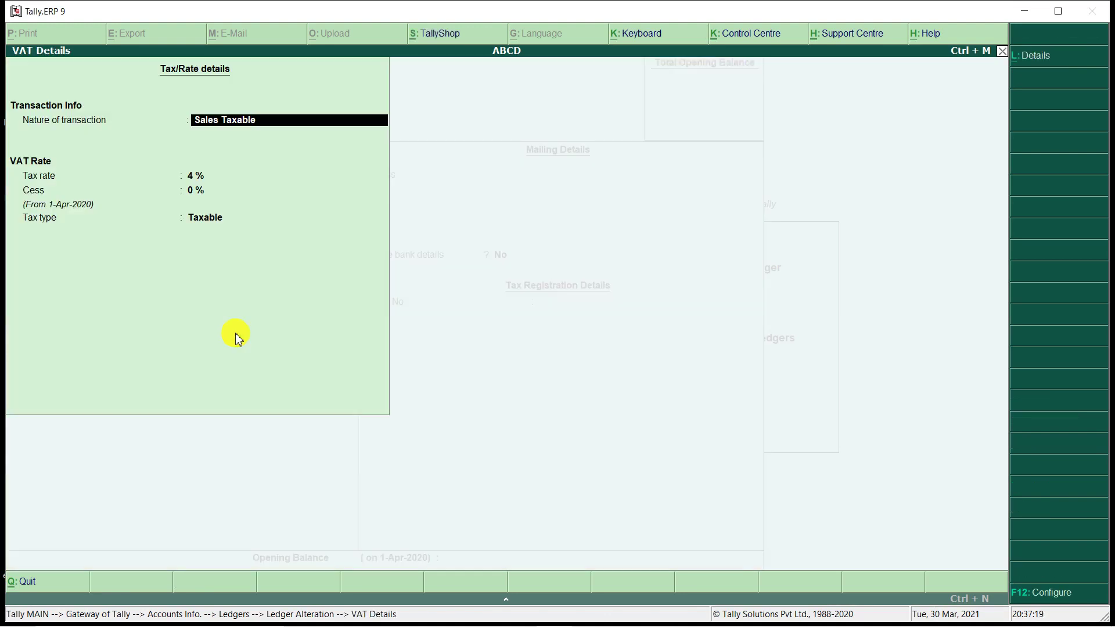
# Accept Sales Taxable with a 4% tax rate and 0% cess for the Sales ledger, and save it
pyautogui.press('Return')
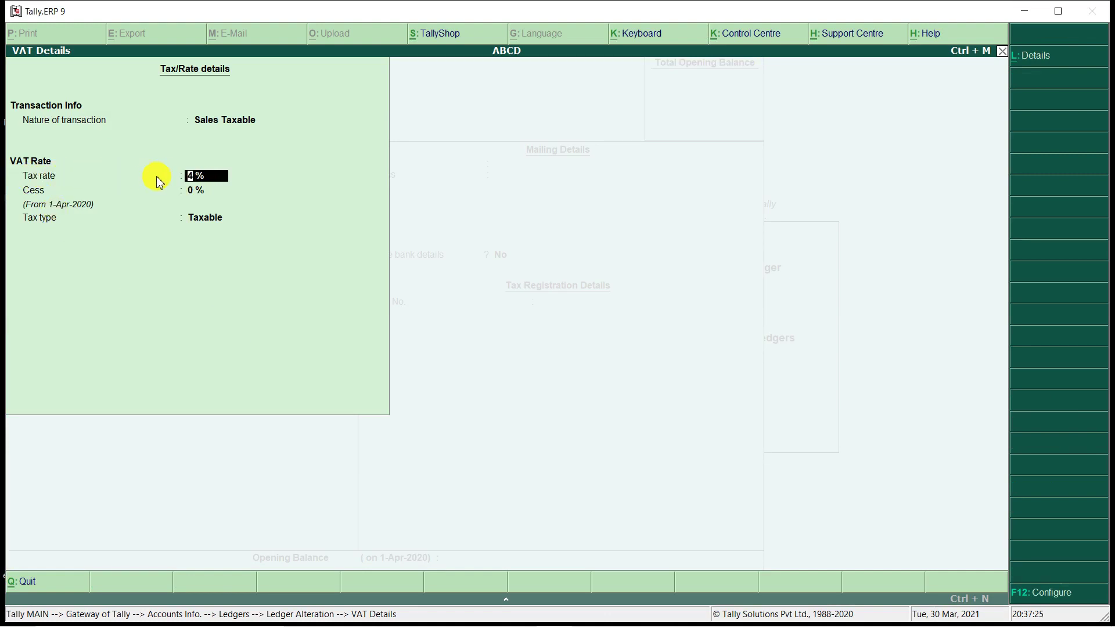
pyautogui.click(228, 190)
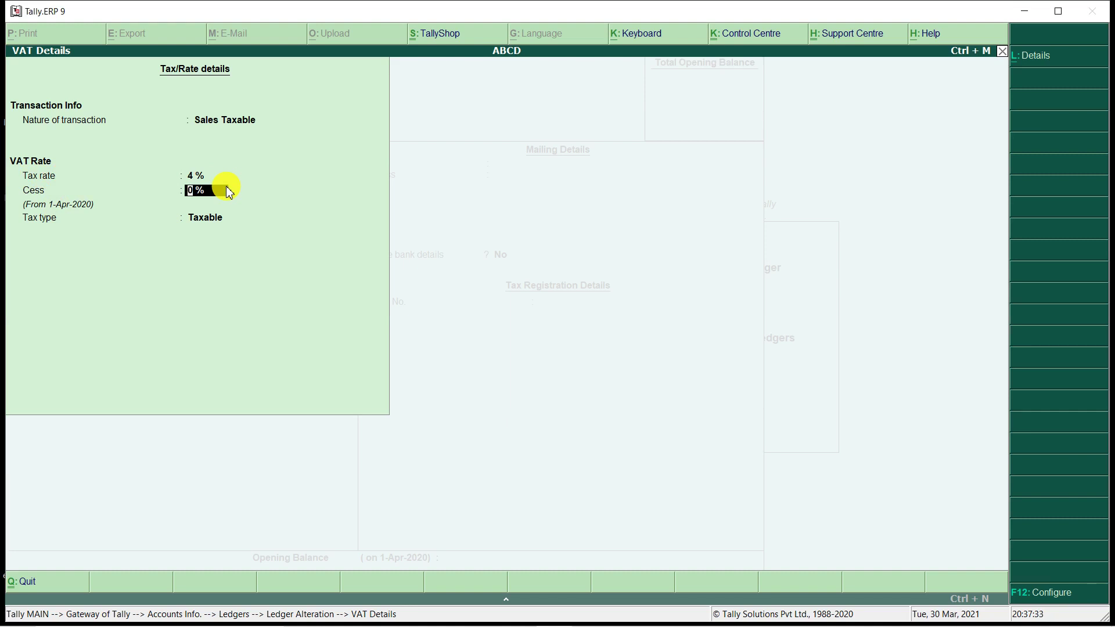
pyautogui.press('Return')
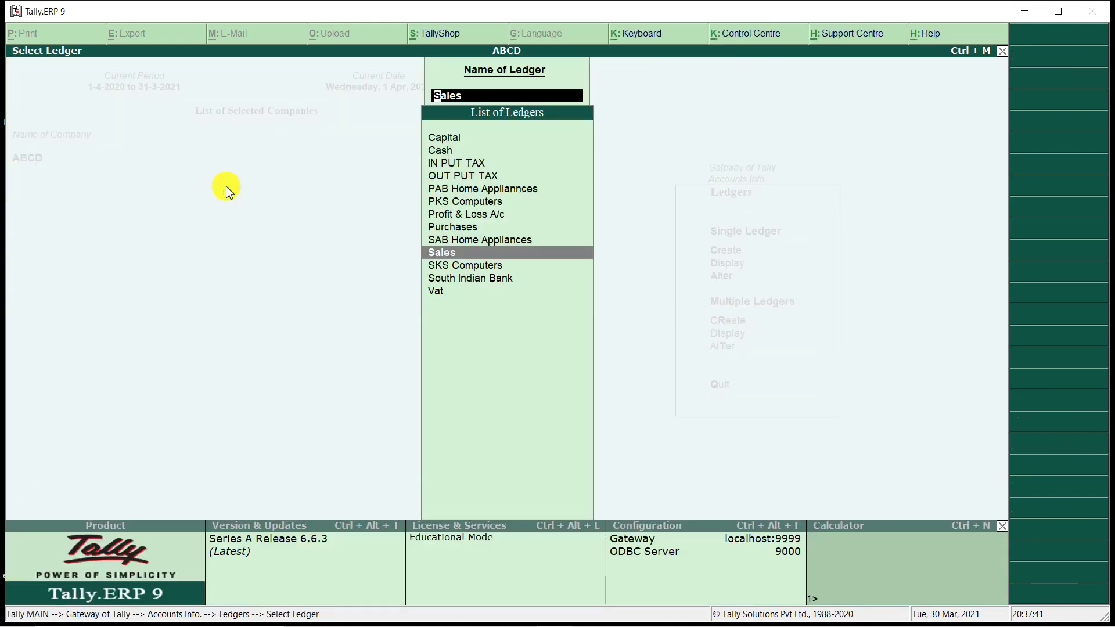
# Open the Vat ledger for alteration, keeping it under Duties & Taxes with VAT as its type of duty/tax
pyautogui.press('Down')
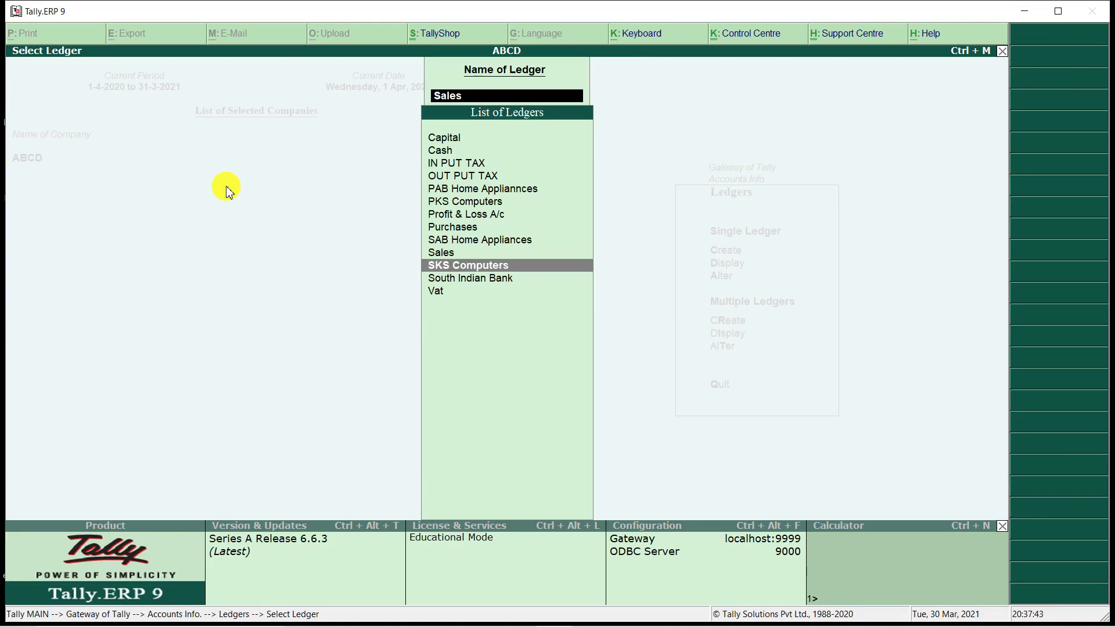
pyautogui.press('Down')
pyautogui.press('Down')
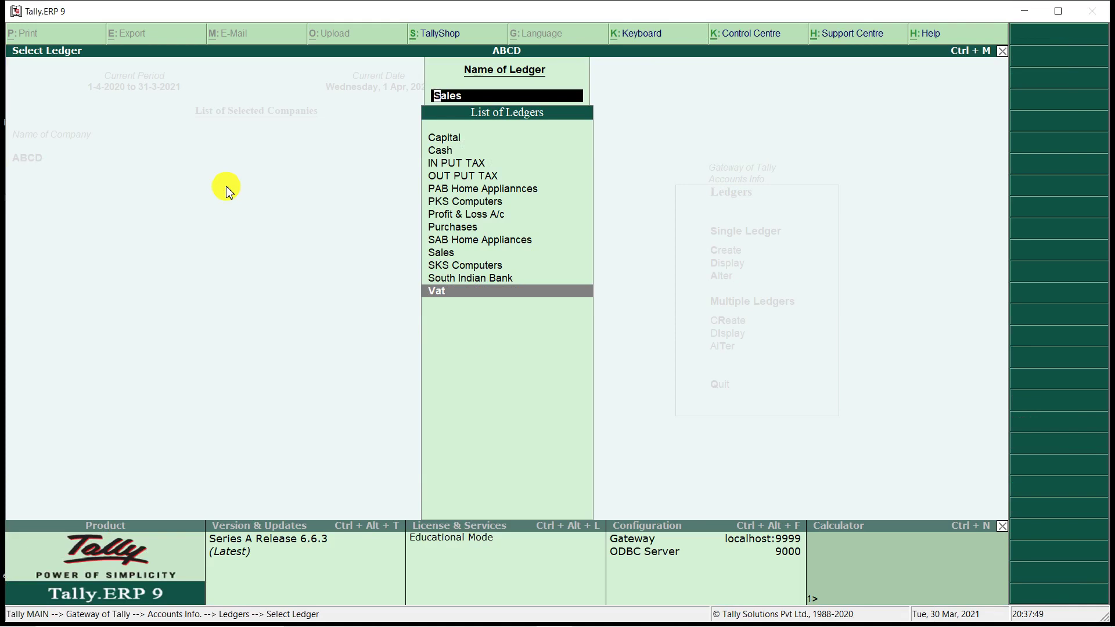
pyautogui.press('Return')
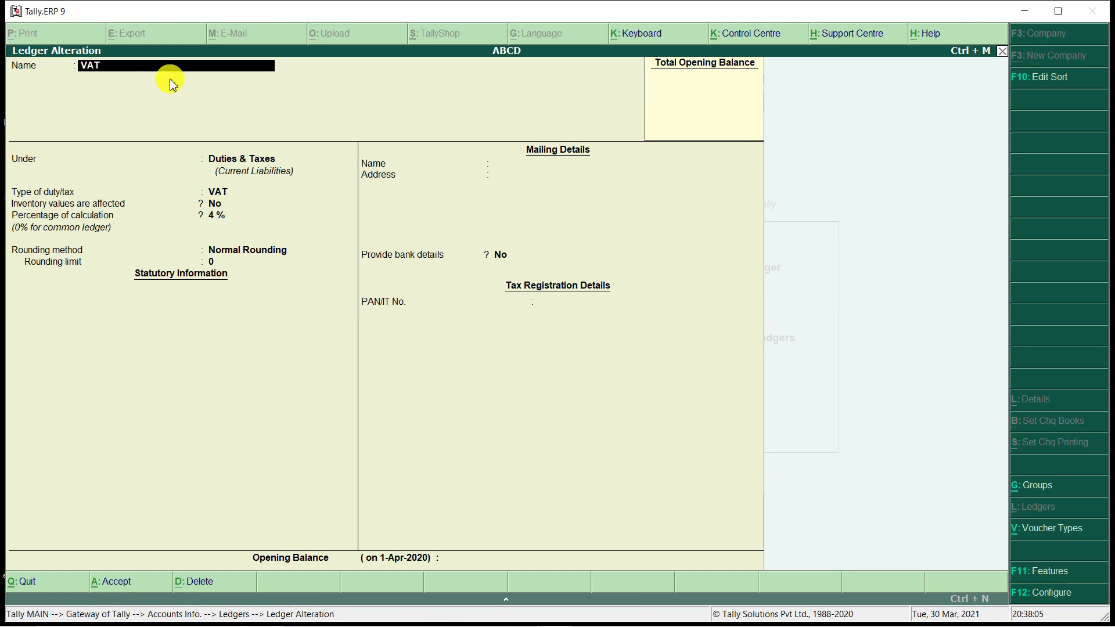
pyautogui.press('Return')
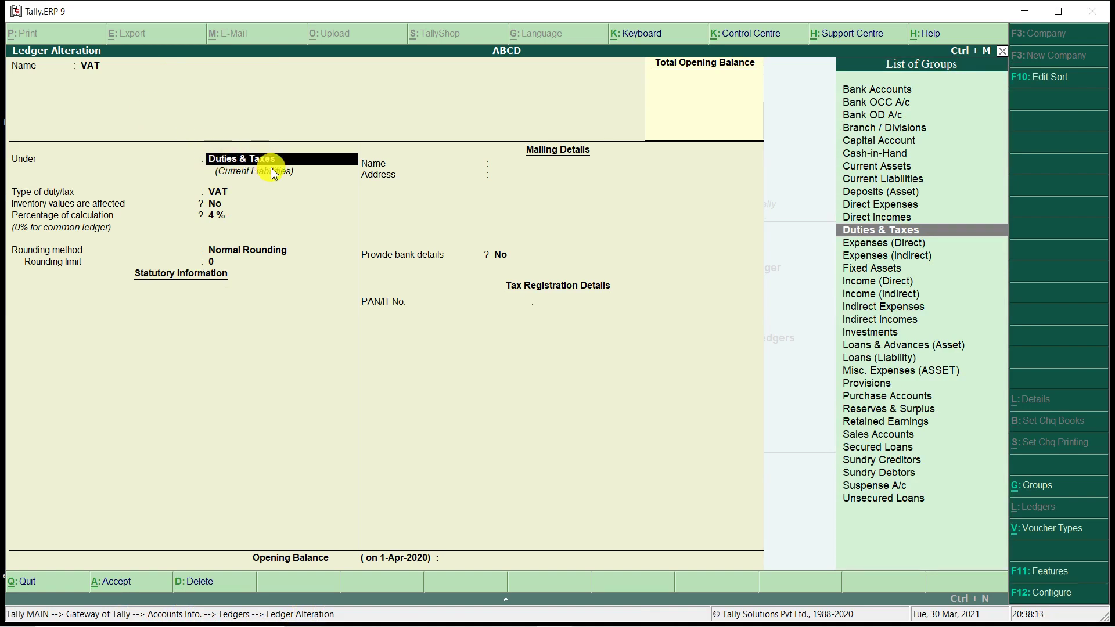
pyautogui.press('Return')
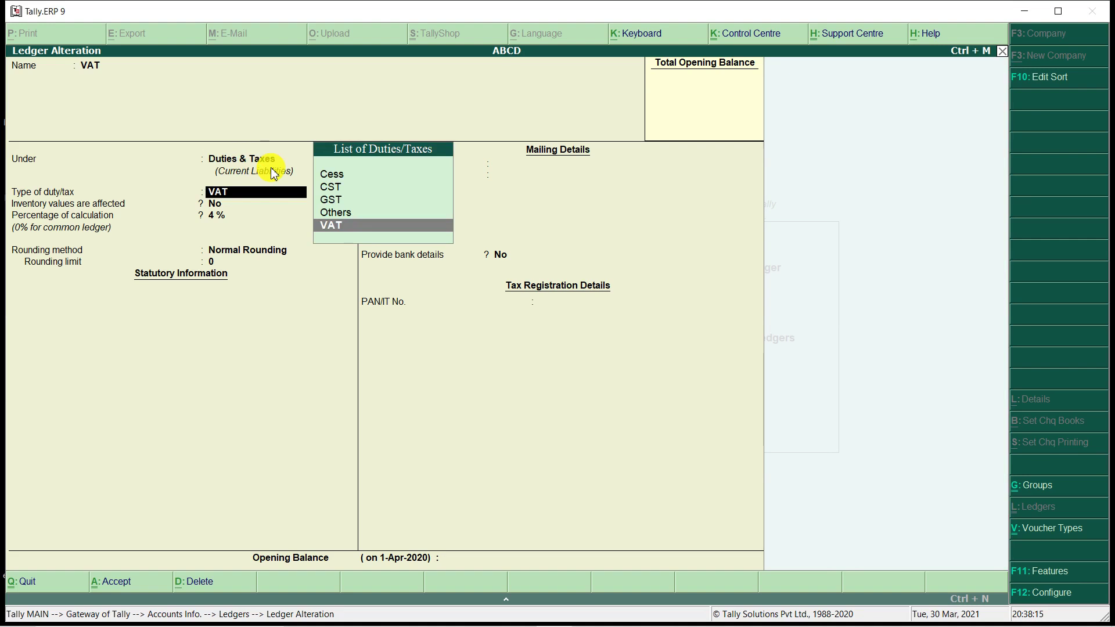
pyautogui.press('Return')
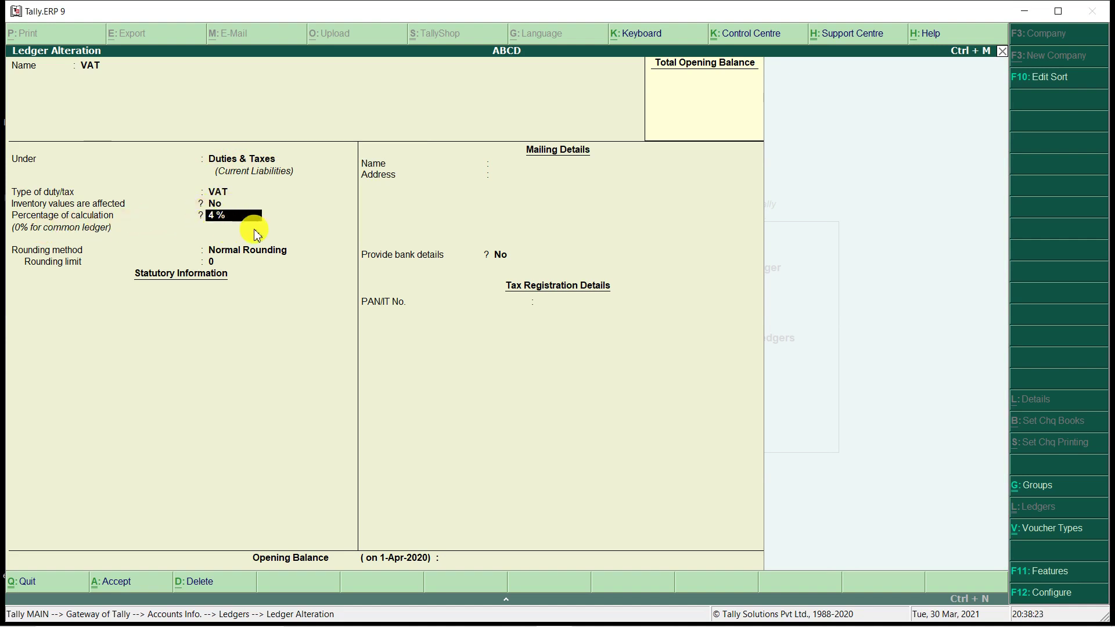
# Accept a 4% calculation rate, Normal Rounding and a rounding limit of 0 for the Vat ledger, and save it
pyautogui.press('Return')
pyautogui.press('Return')
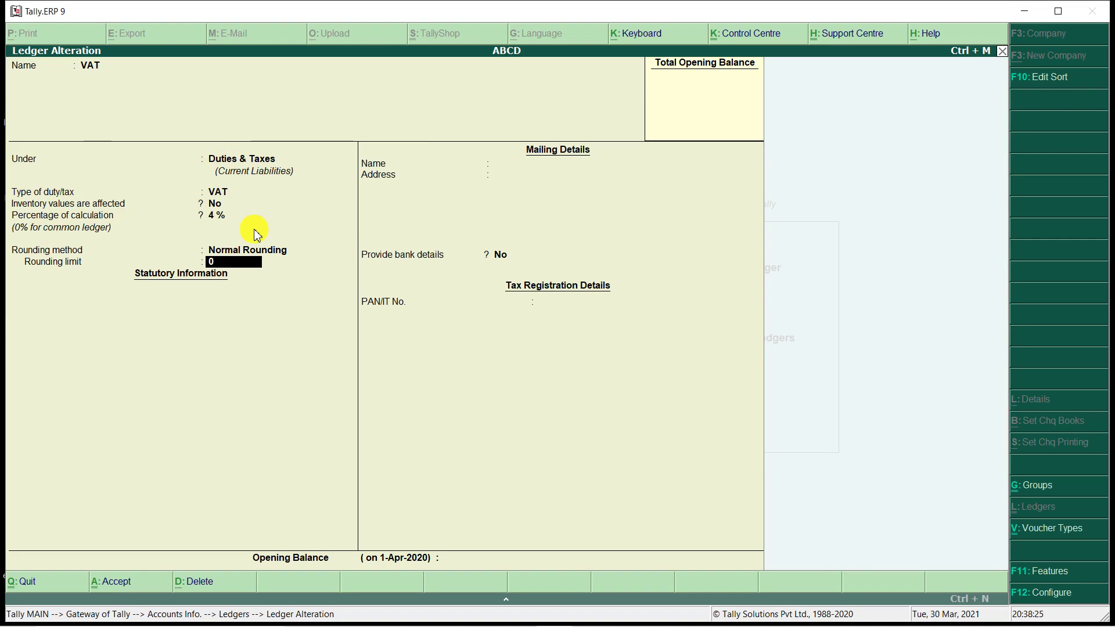
pyautogui.press('Return')
pyautogui.press('Return')
pyautogui.press('Return')
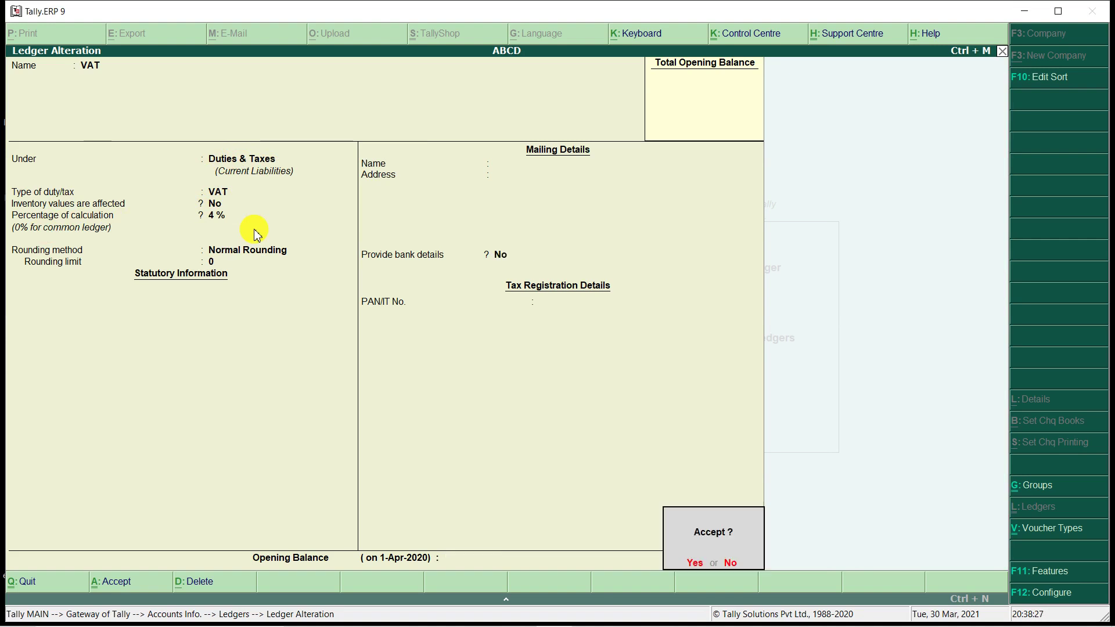
pyautogui.press('Return')
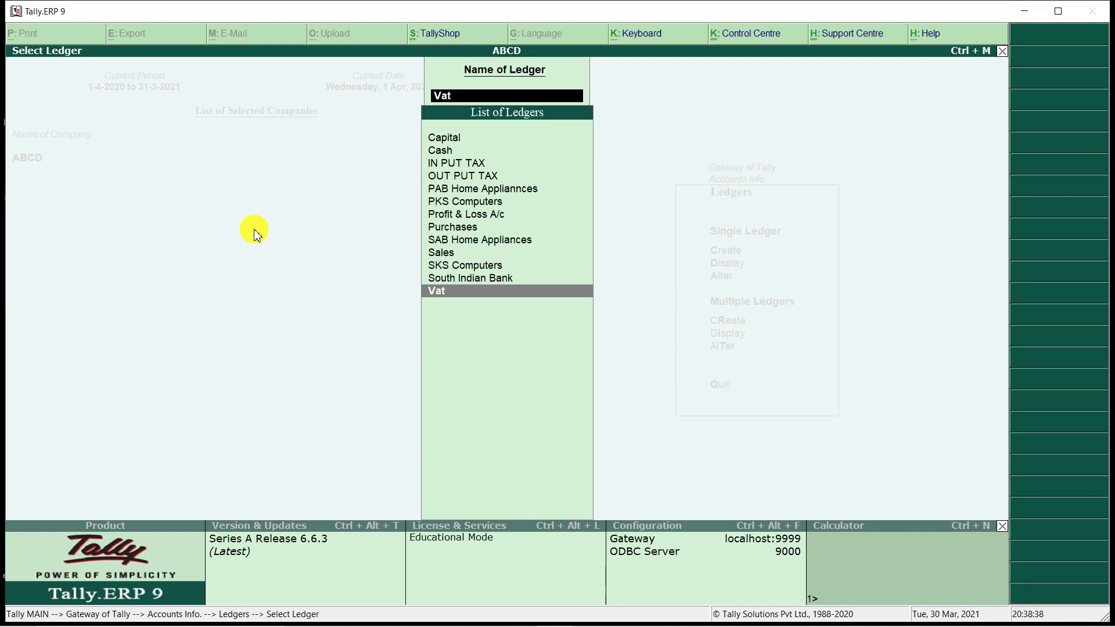
# Reopen the Vat ledger, review its tax type, calculation percentage and rounding settings, and save it again without changes
pyautogui.press('Return')
pyautogui.press('Return')
pyautogui.press('Return')
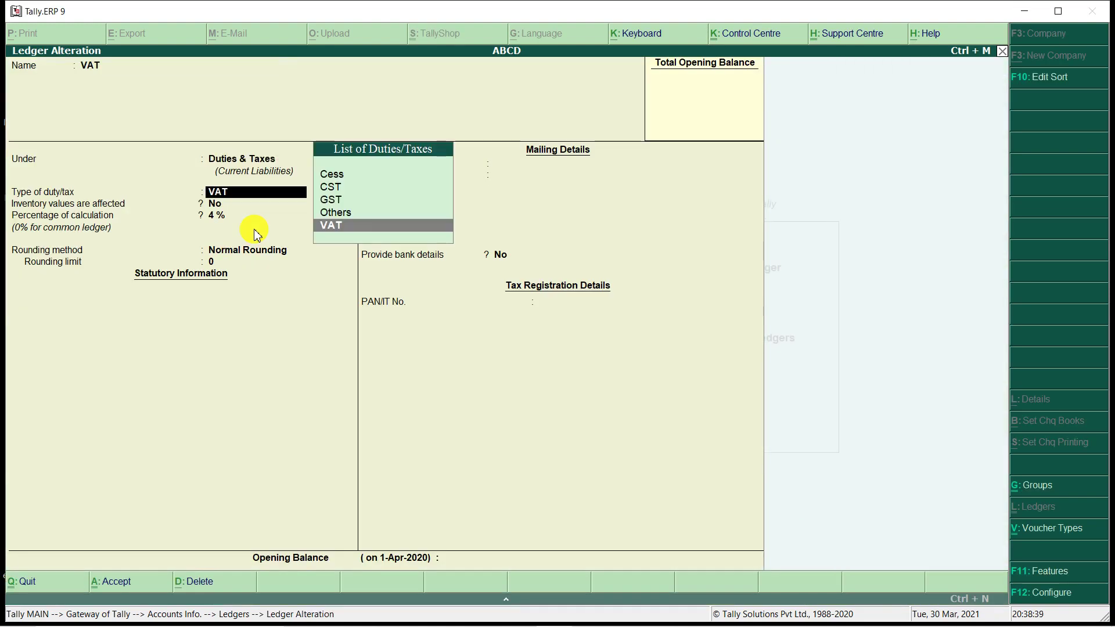
pyautogui.press('Return')
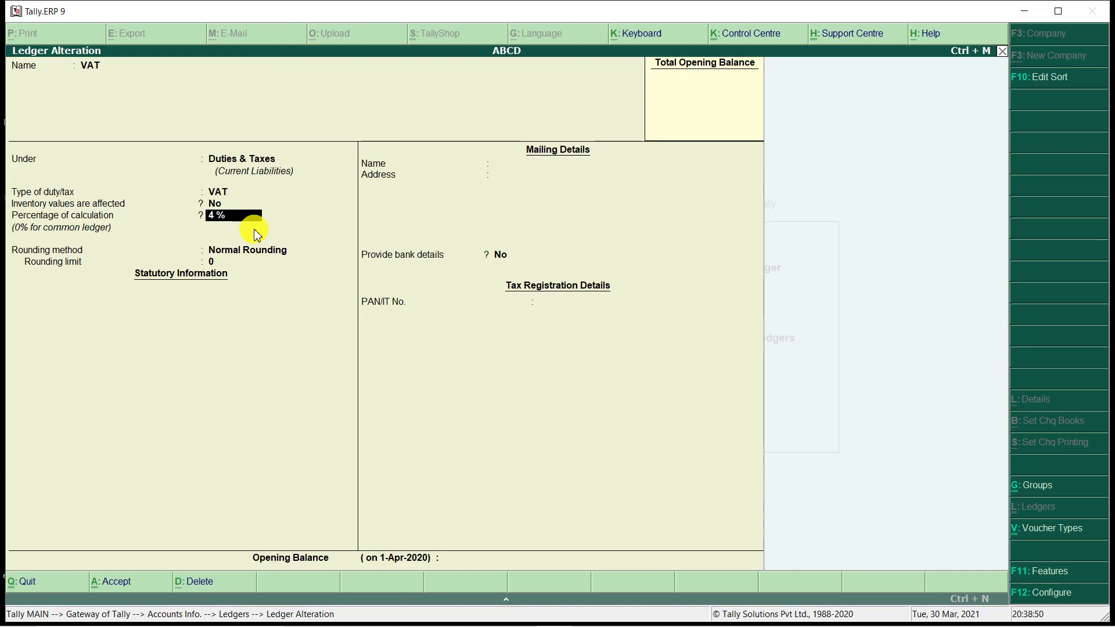
pyautogui.press('Return')
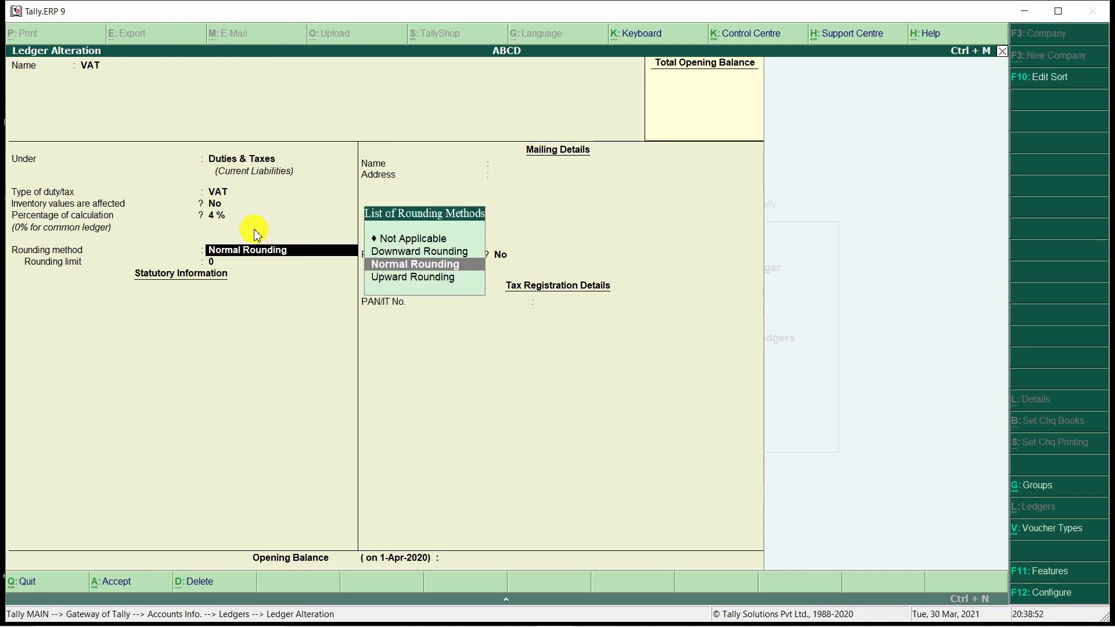
pyautogui.press('Return')
pyautogui.press('Return')
pyautogui.press('Return')
pyautogui.press('Return')
pyautogui.click(256, 231)
pyautogui.press('Return')
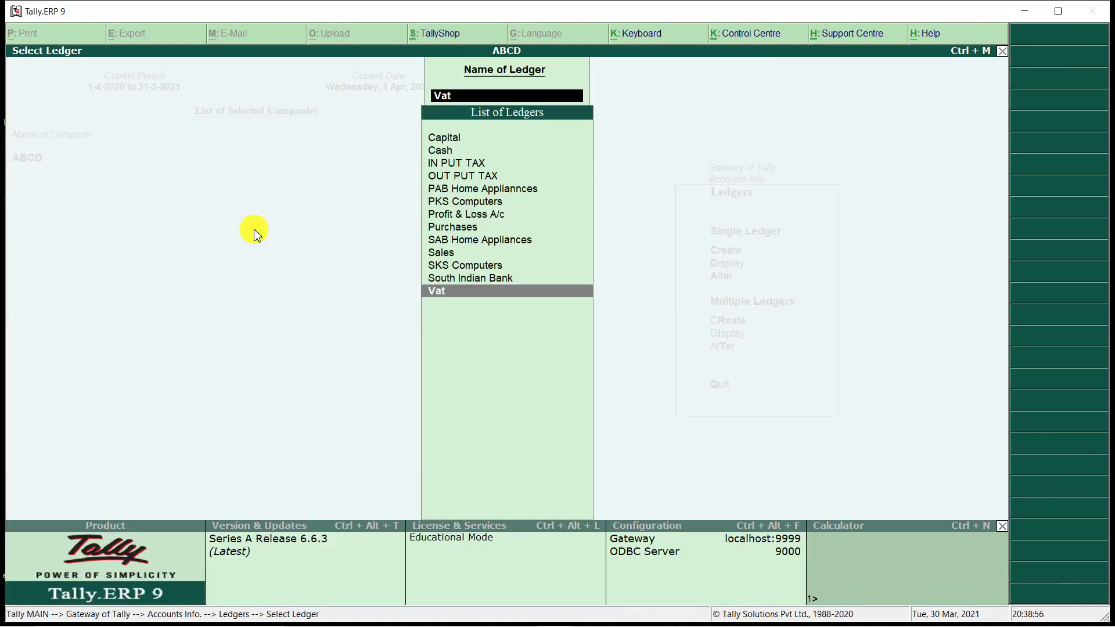